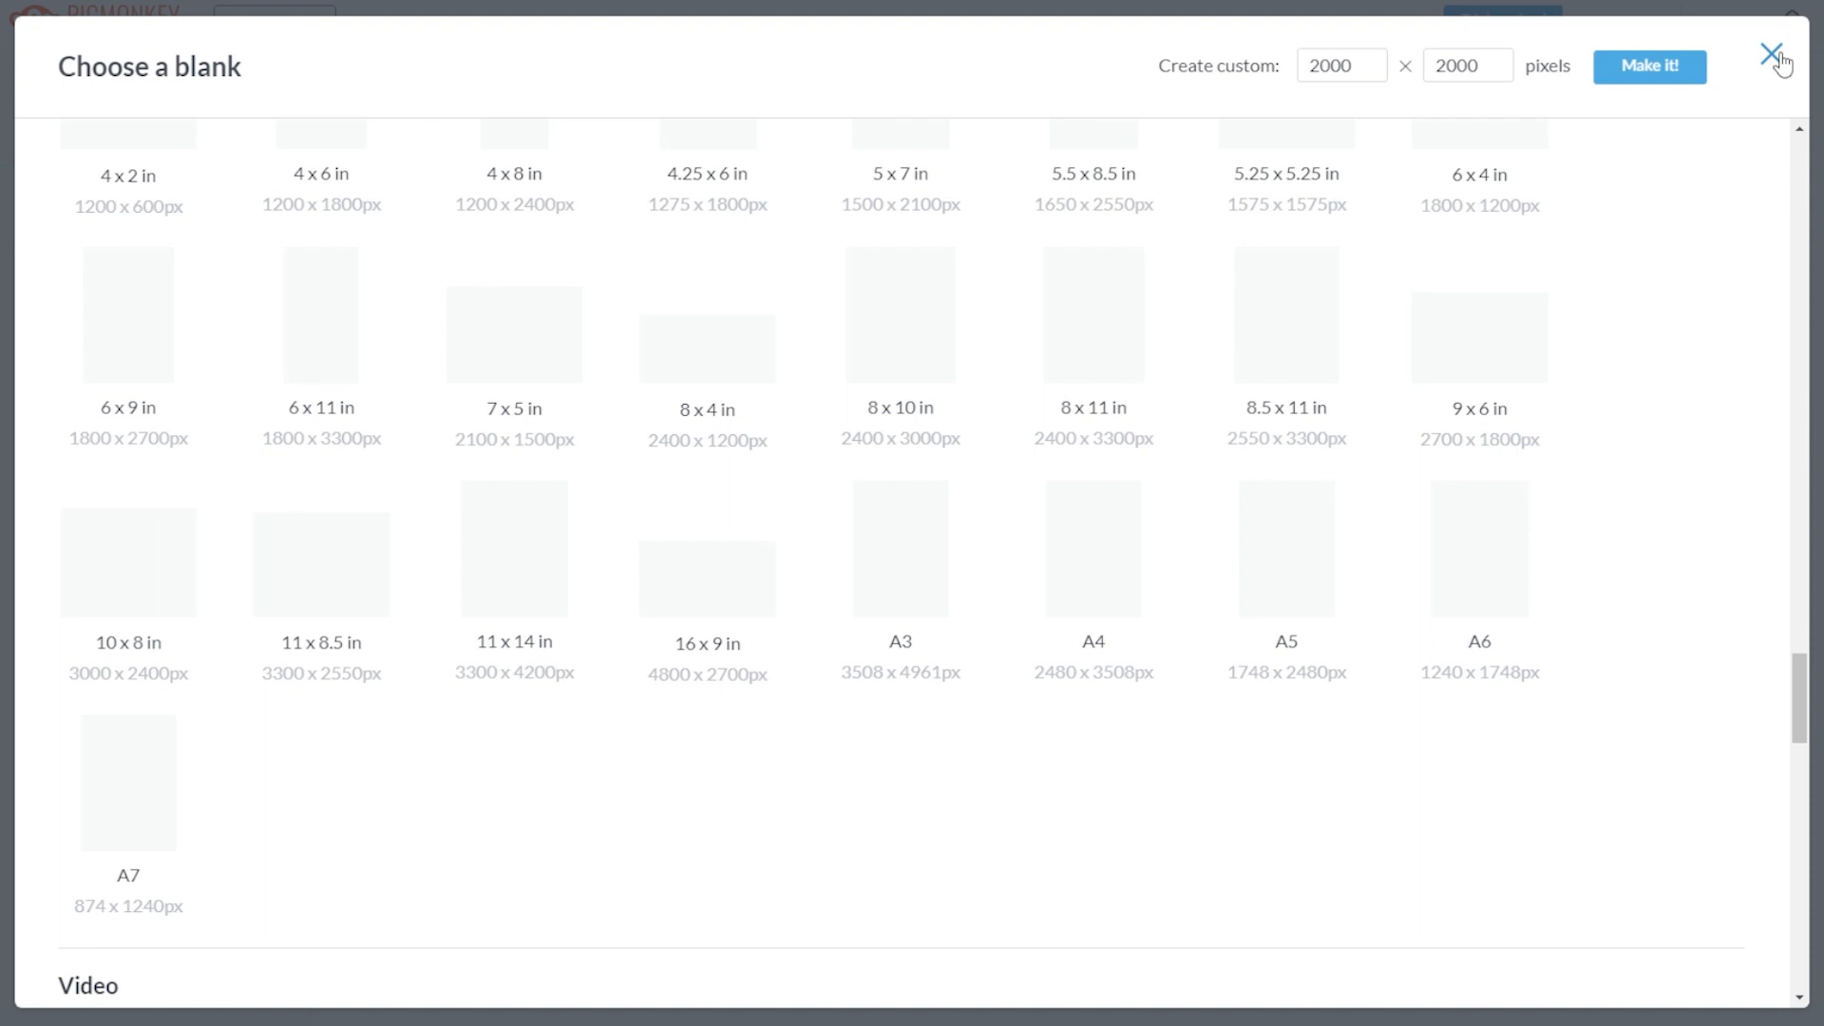
# Close the blank canvas chooser and start a new design from the templates
pyautogui.click(1773, 55)
pyautogui.click(446, 237)
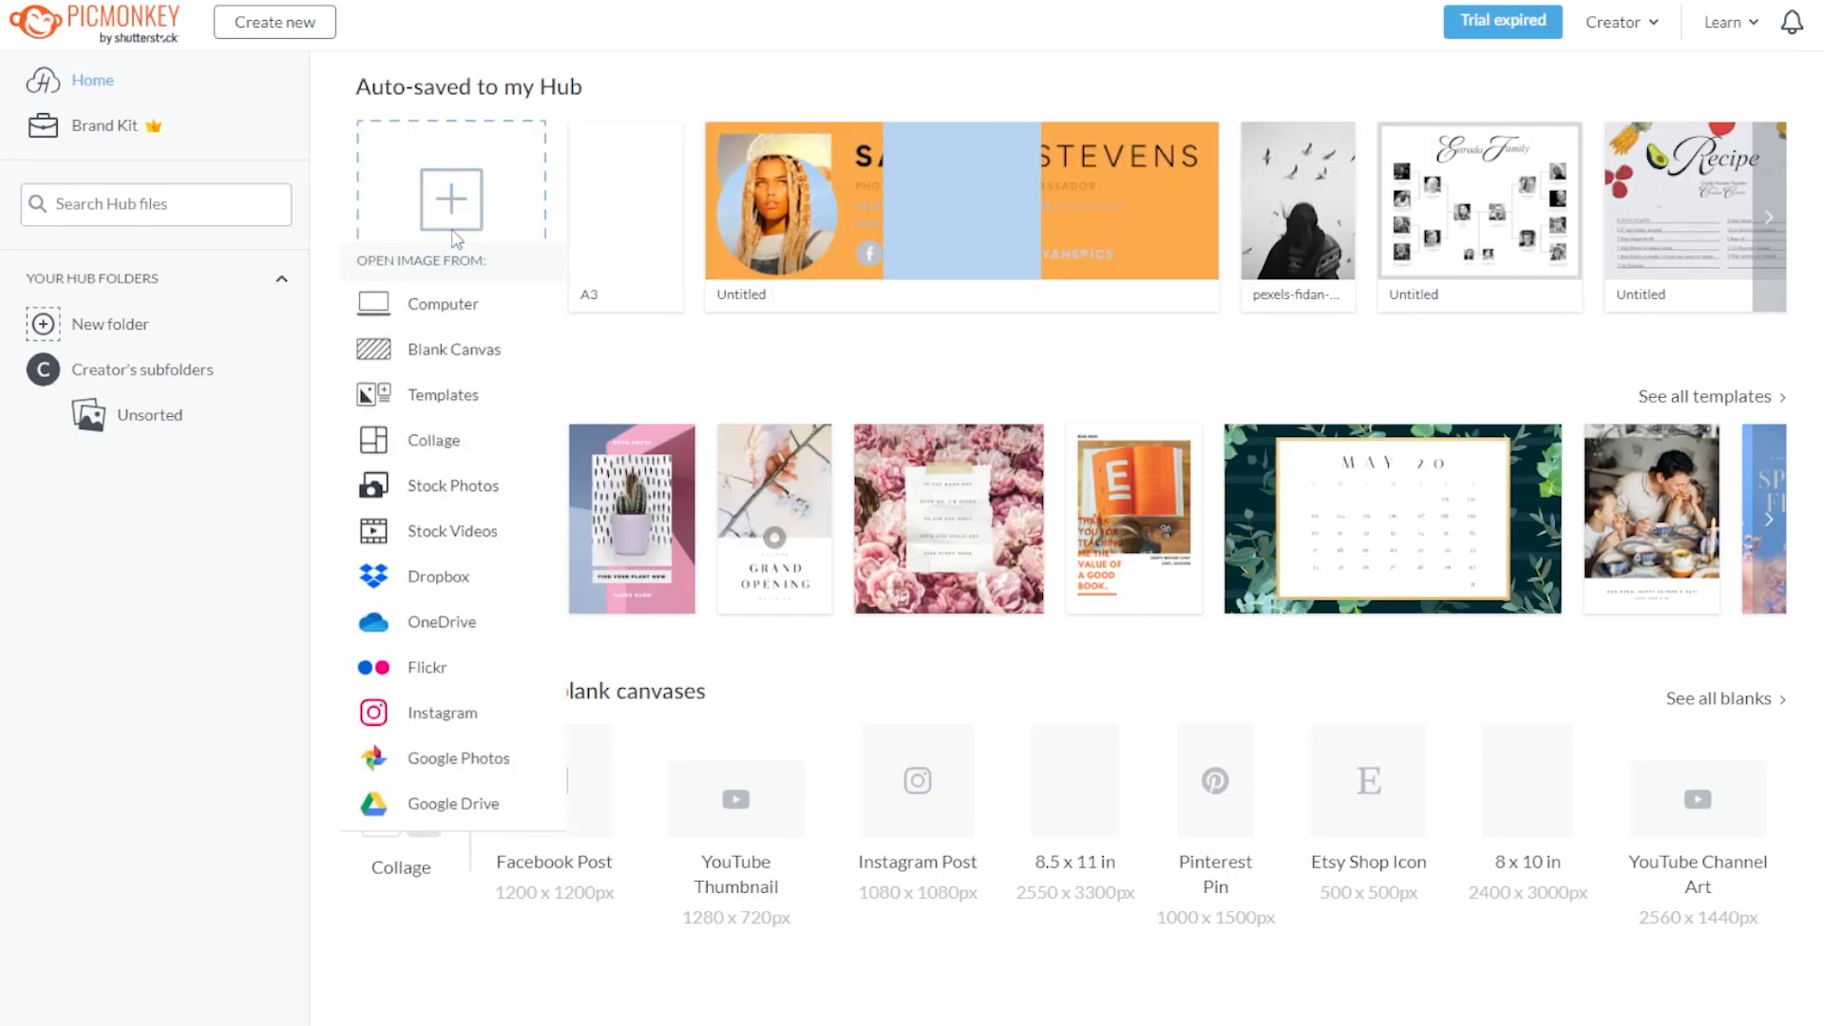
pyautogui.click(436, 403)
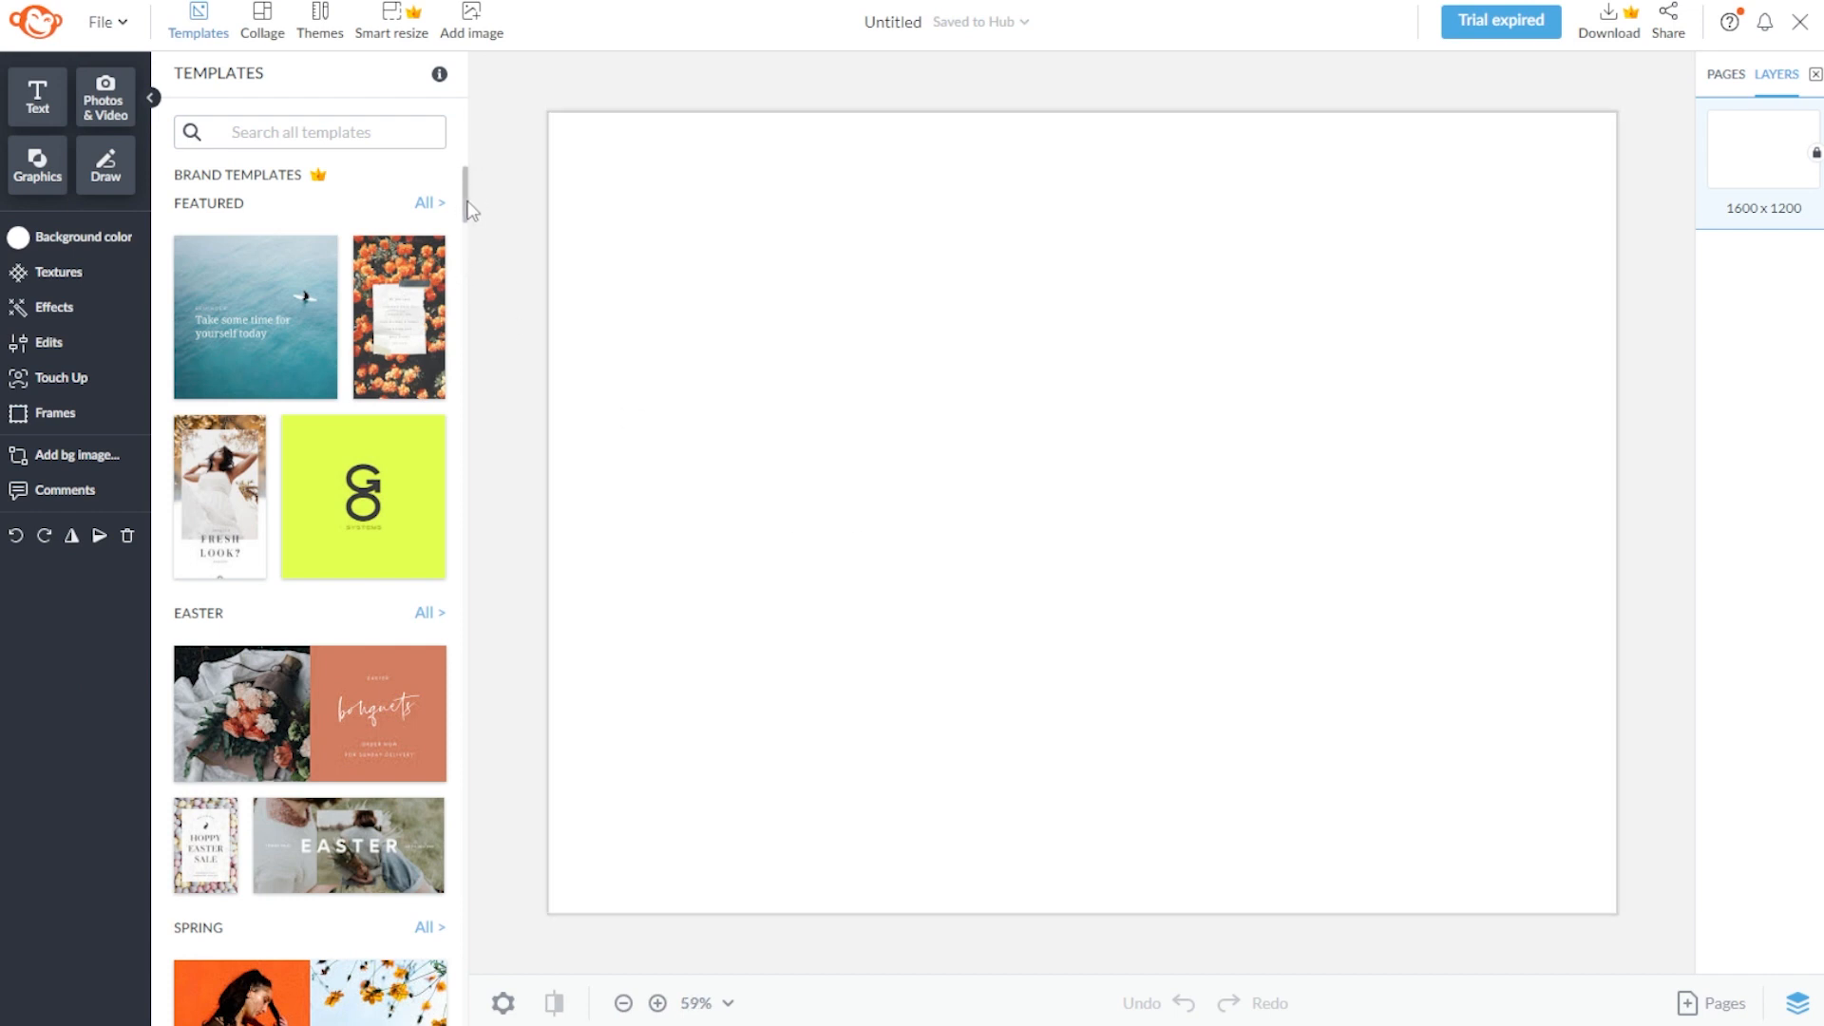
# Search the templates for "poster" and apply the orange and pink "Must see!" real estate template to the canvas
pyautogui.moveTo(466, 202); pyautogui.dragTo(466, 231)
pyautogui.scroll(-4, 466, 231)
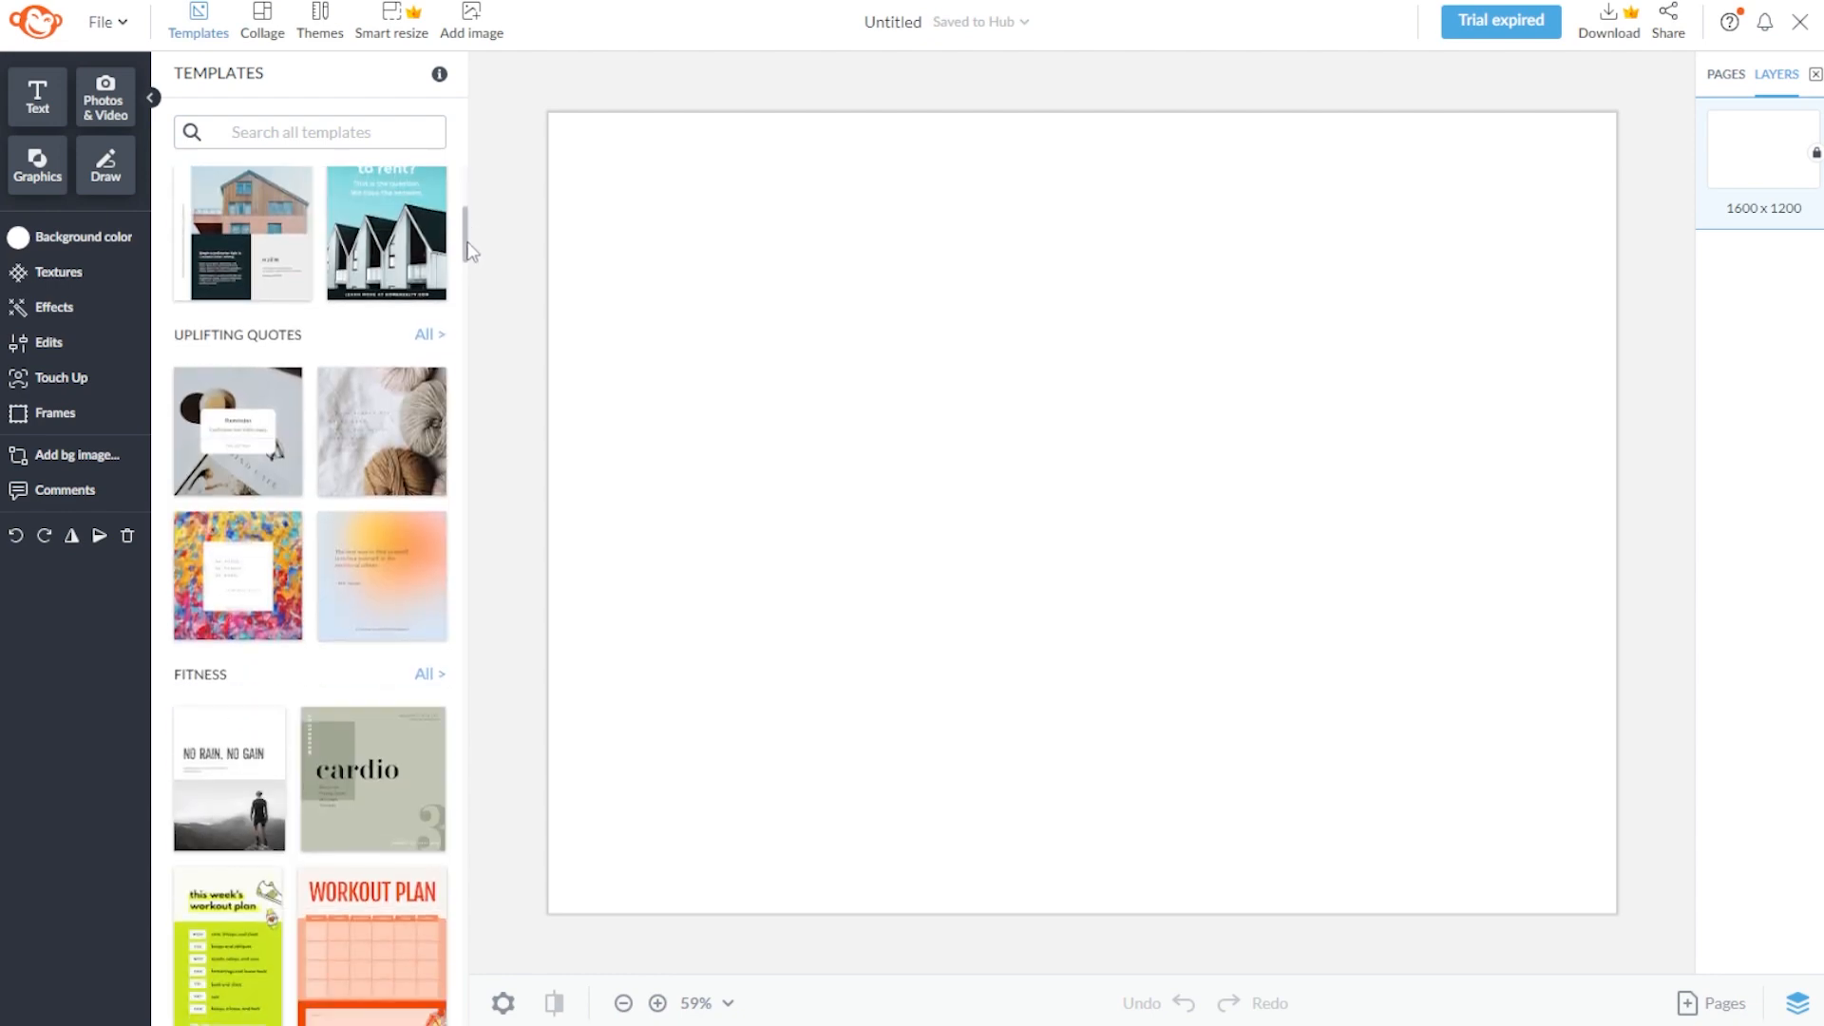
pyautogui.click(351, 132)
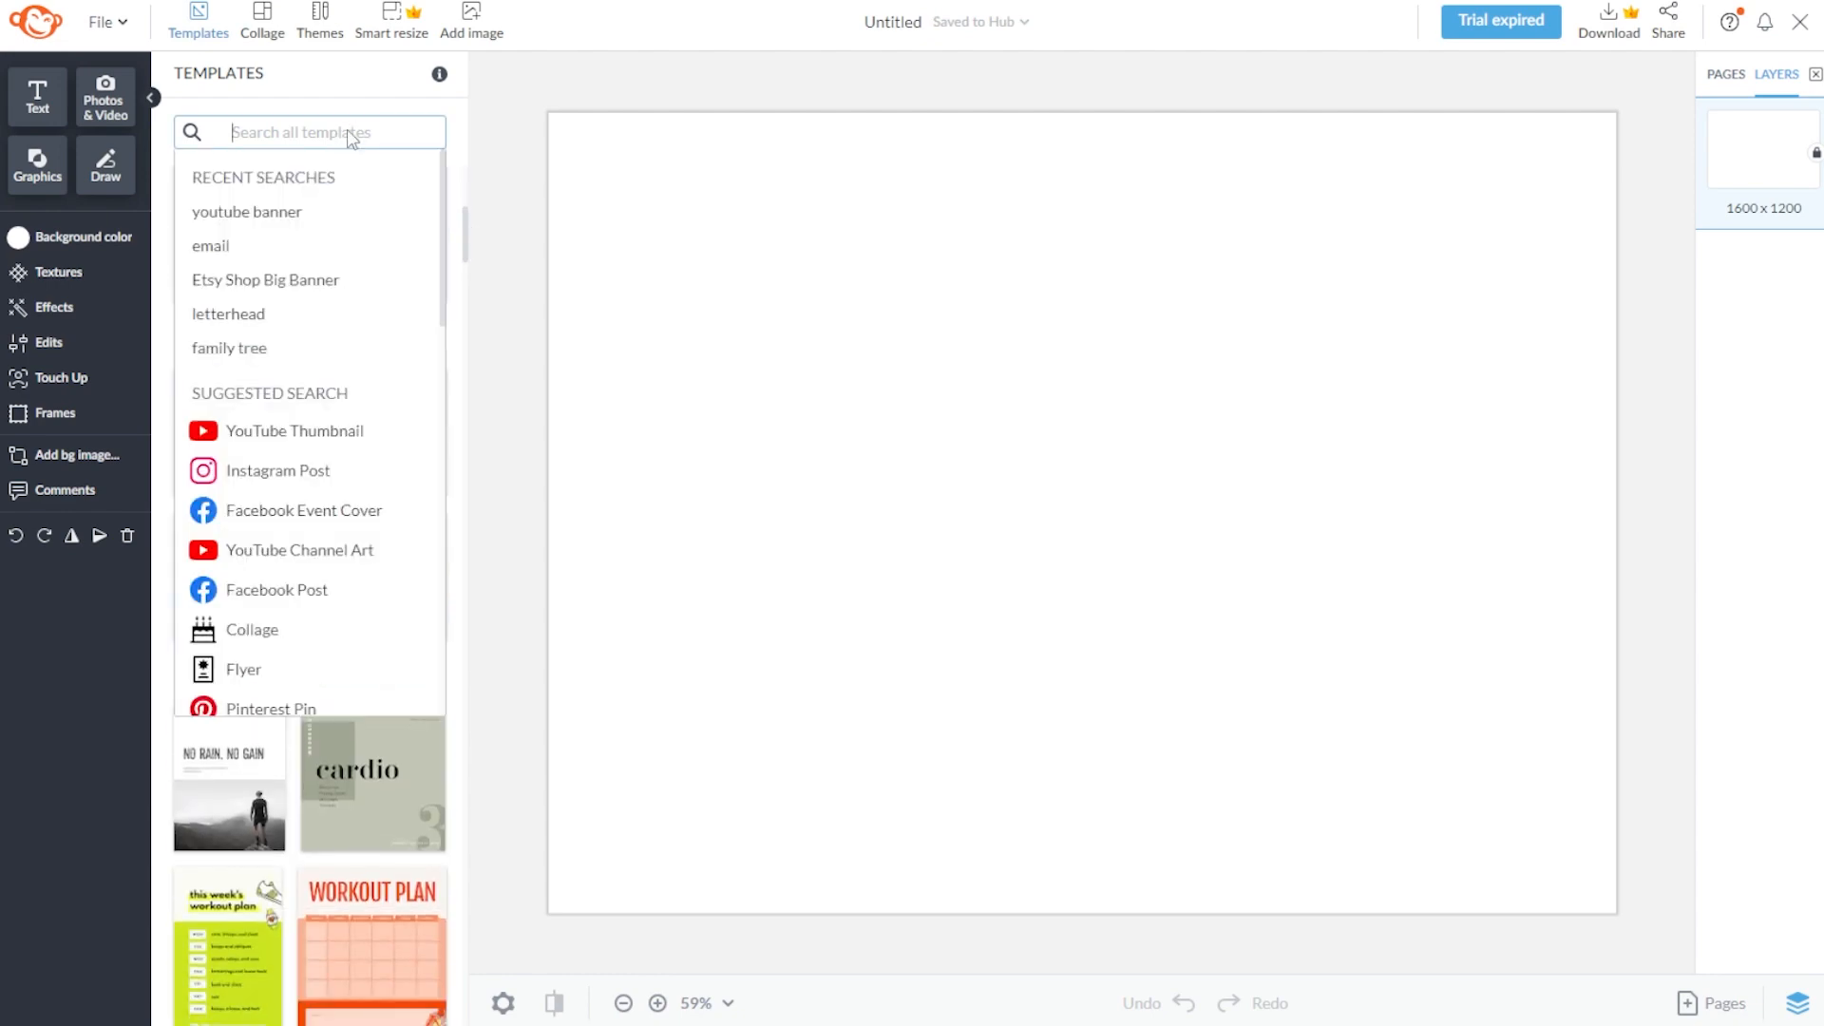
pyautogui.write('poster')
pyautogui.press('Return')
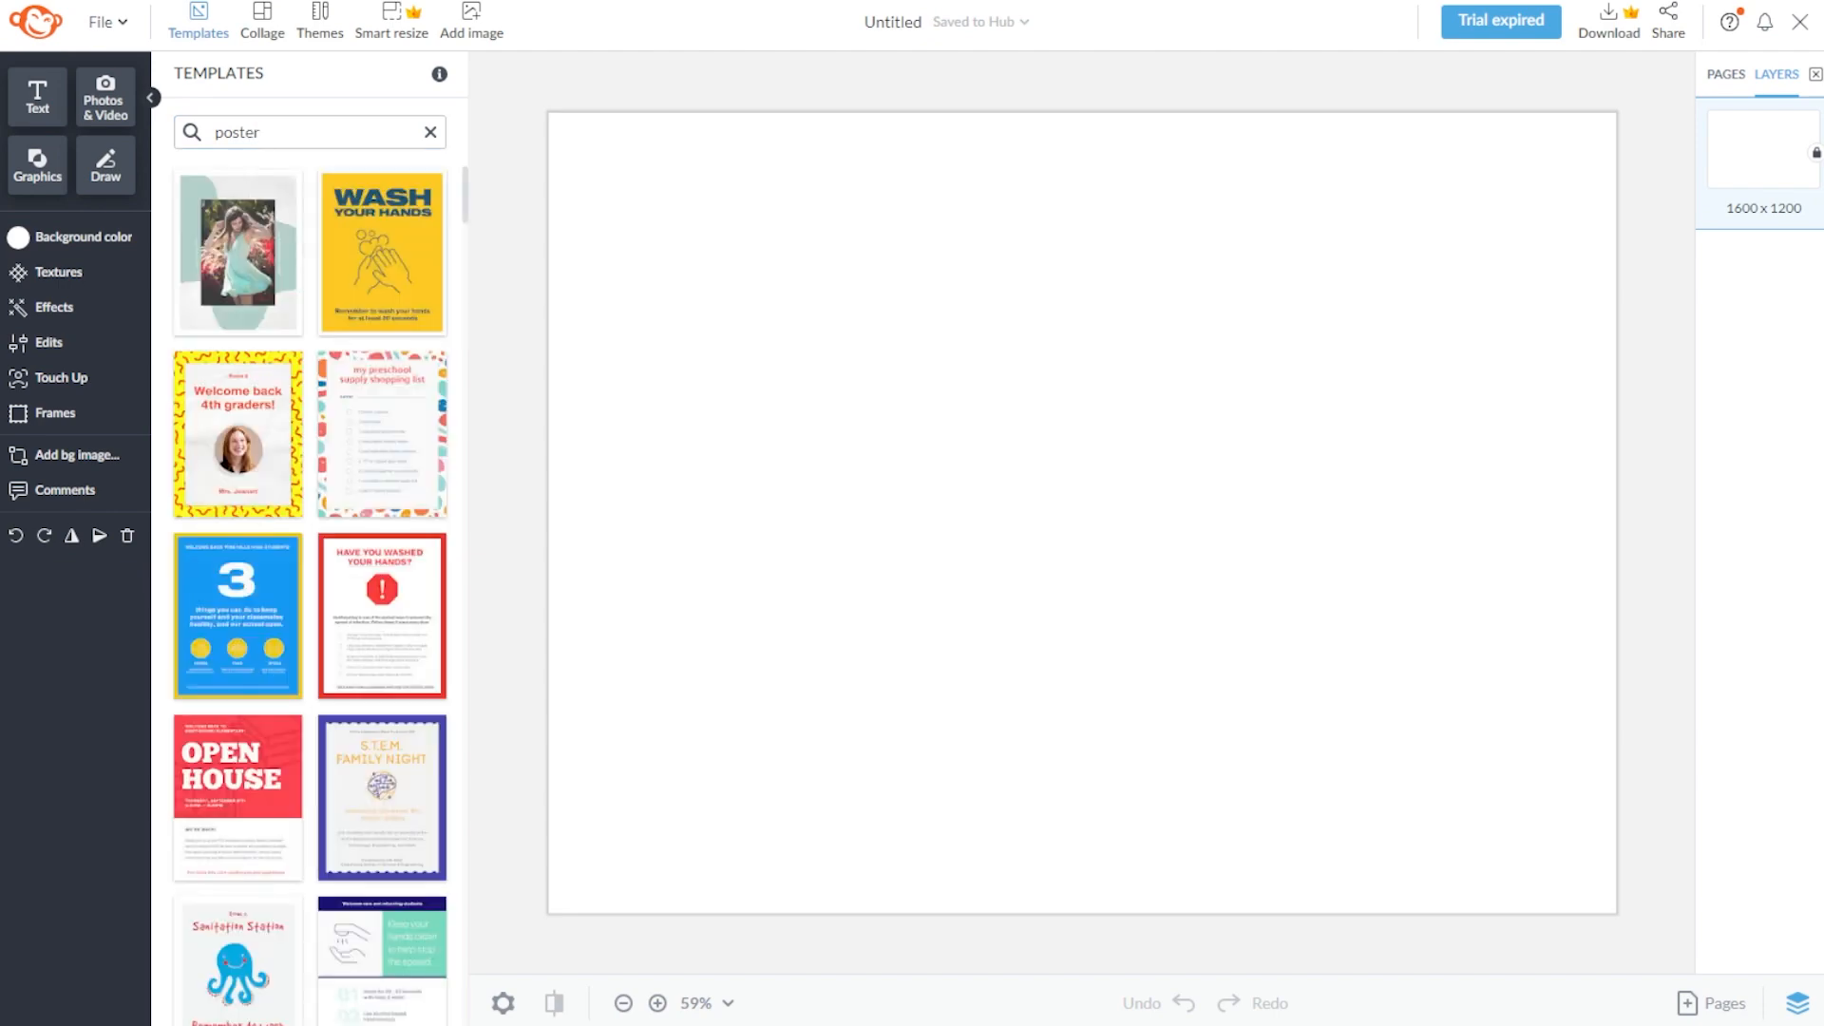
pyautogui.scroll(-7, 399, 328)
pyautogui.scroll(-15, 397, 323)
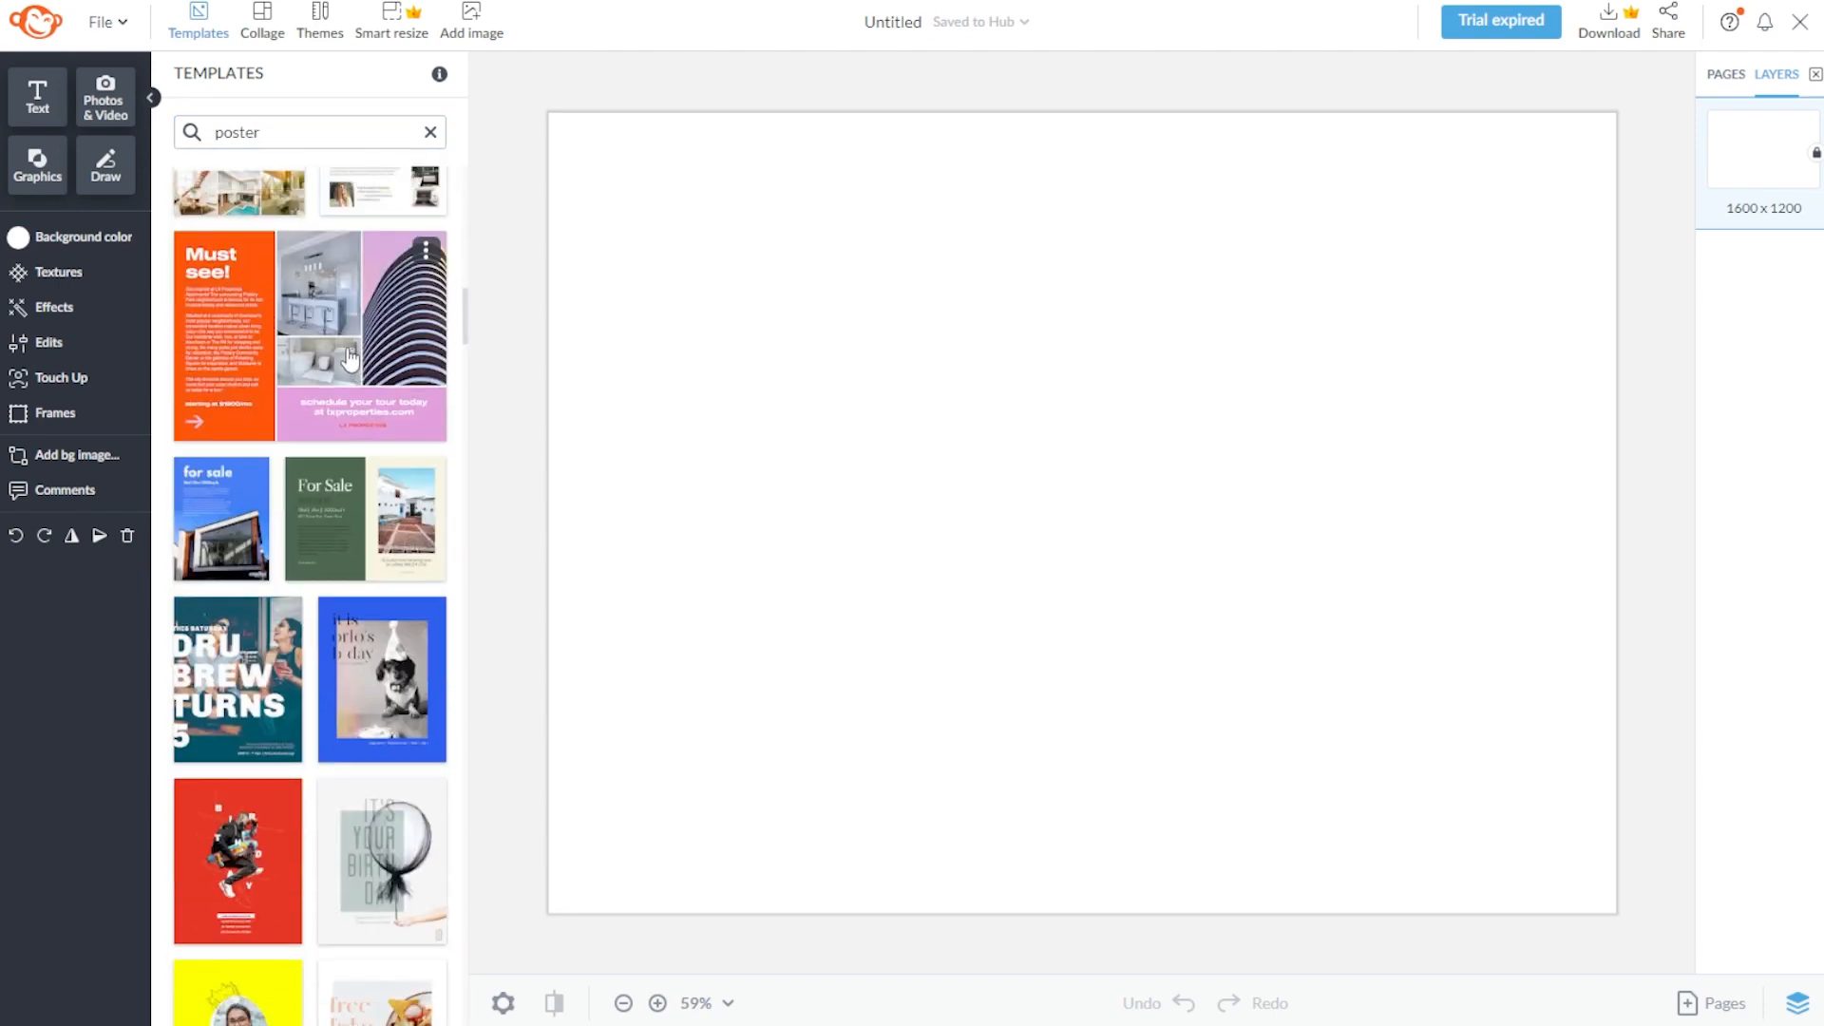
pyautogui.click(355, 368)
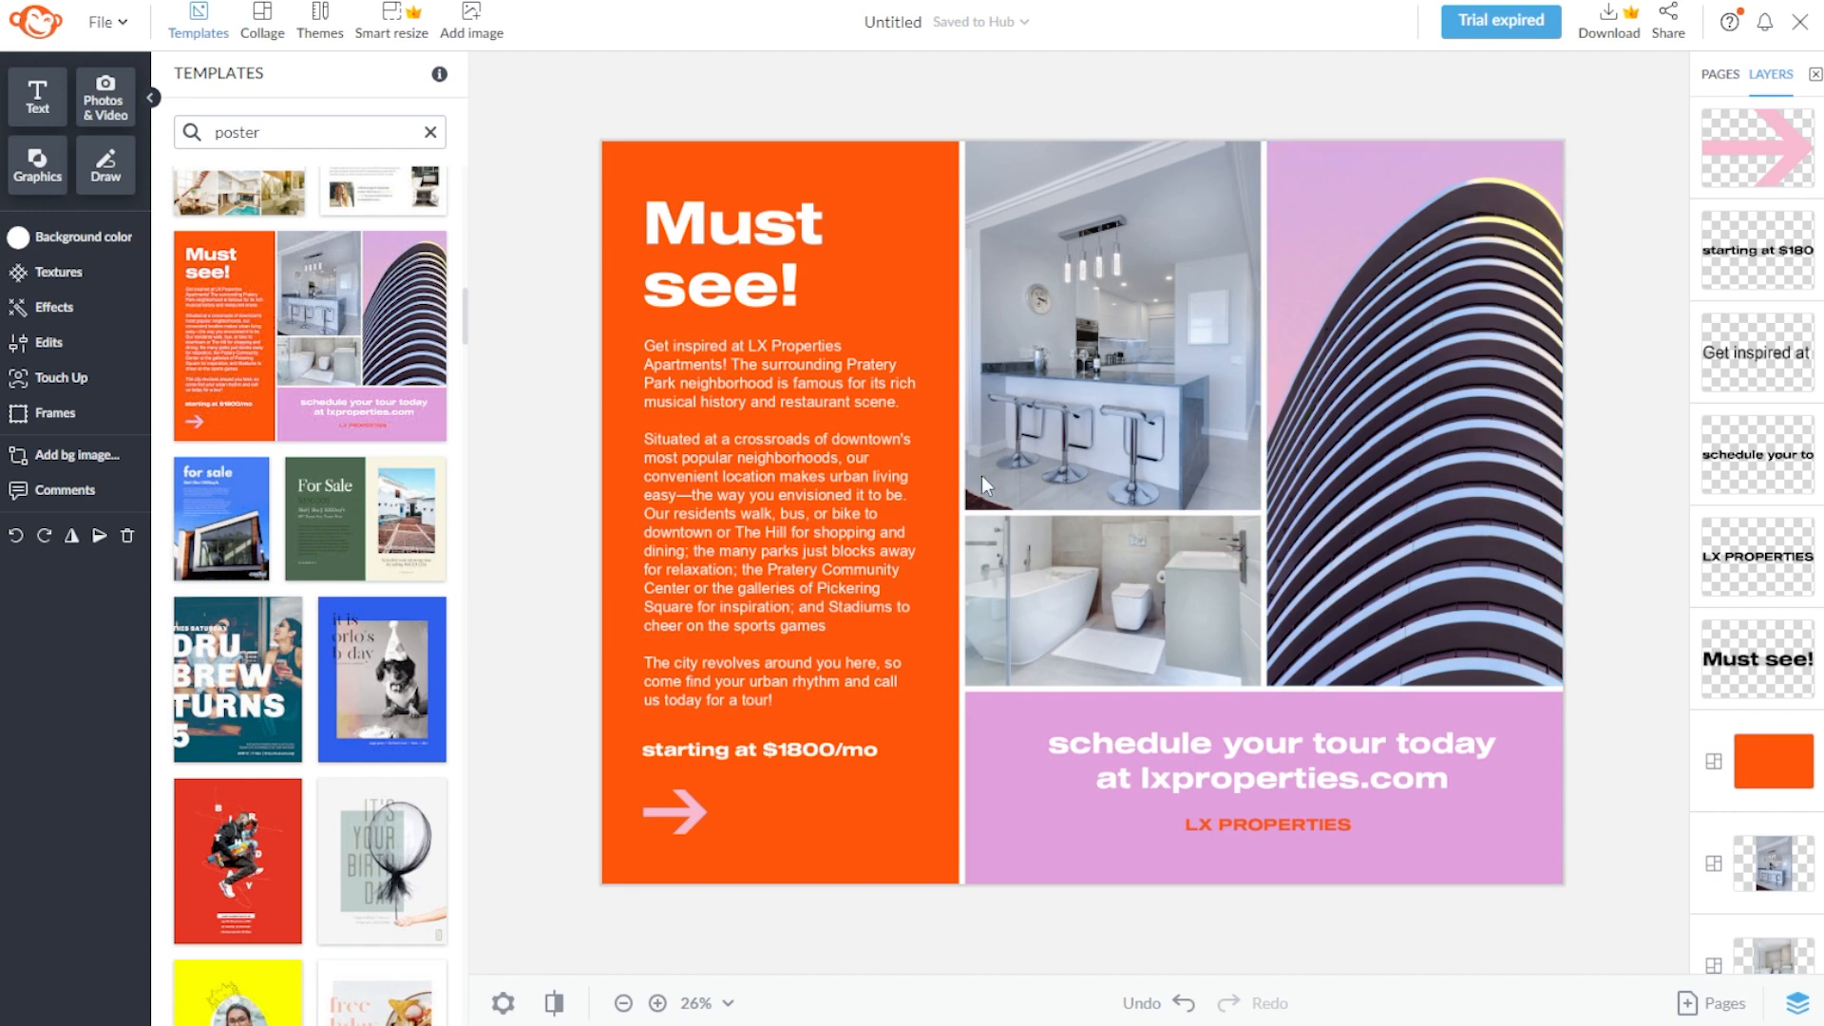
# Look through the graphics categories and the Creatures collection, and search all graphics for "minimal"
pyautogui.click(21, 187)
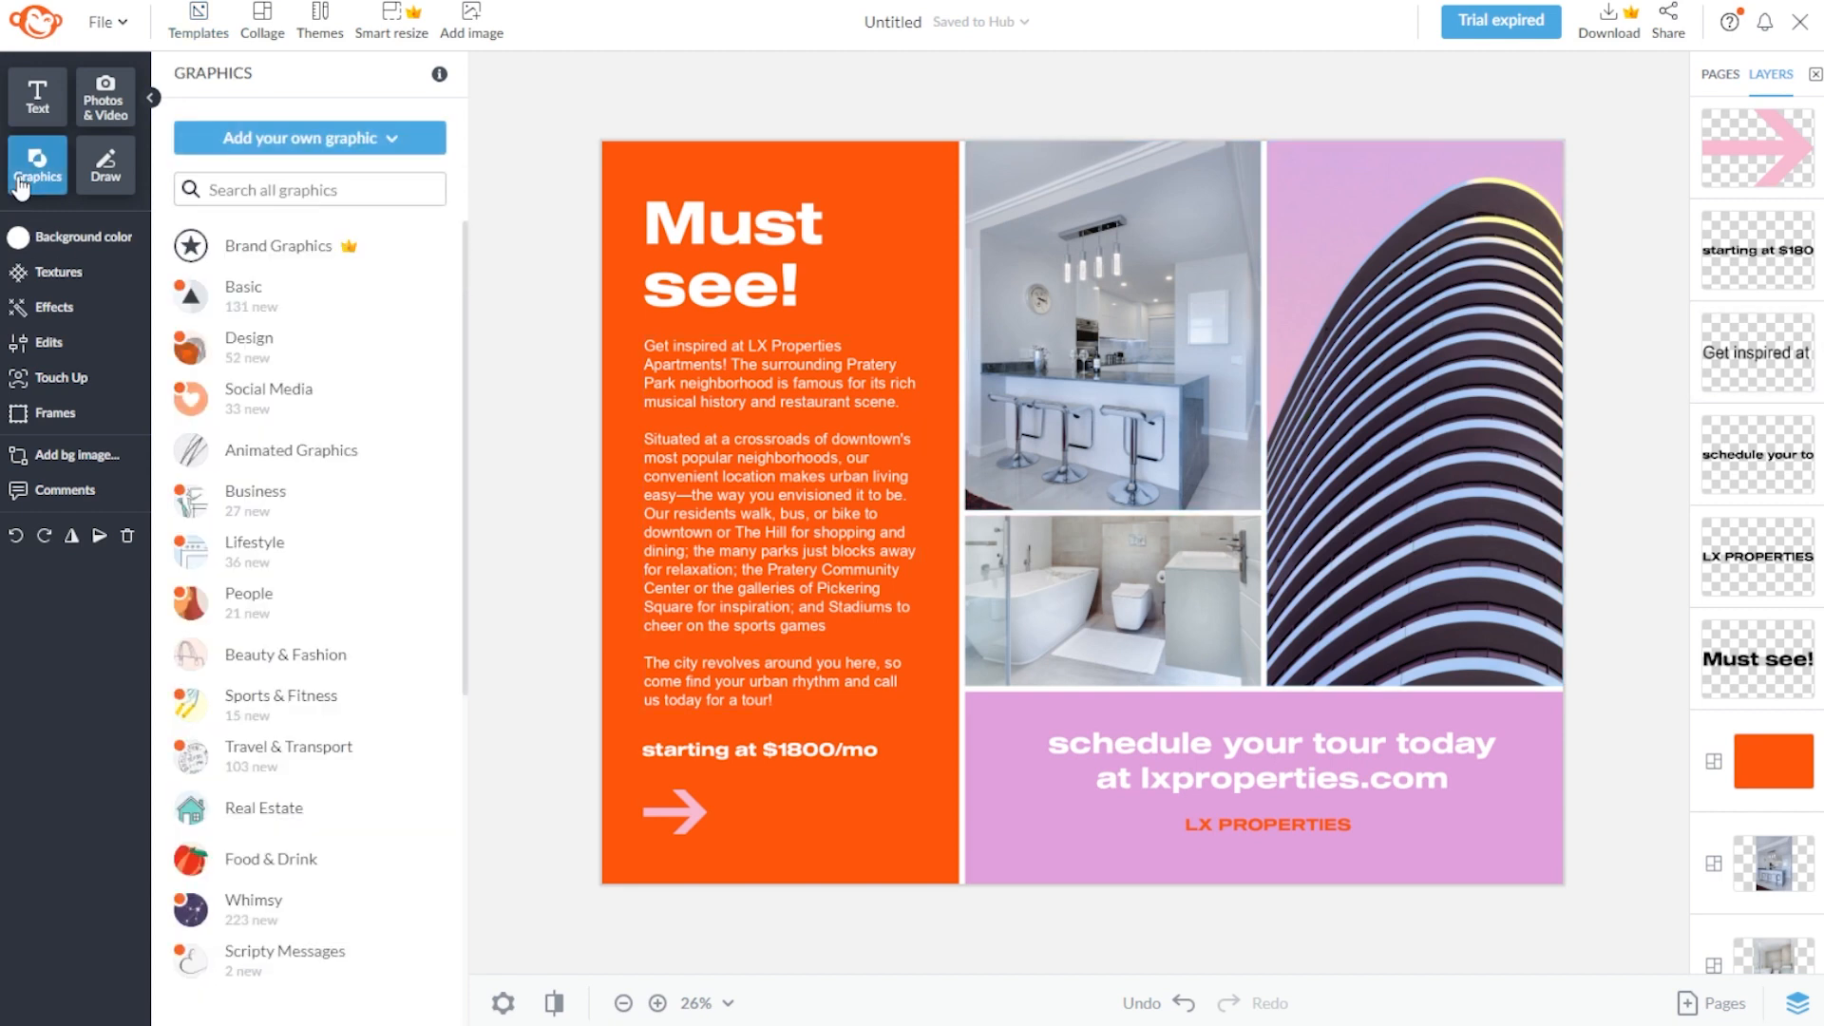
pyautogui.scroll(-2, 377, 293)
pyautogui.scroll(-4, 377, 293)
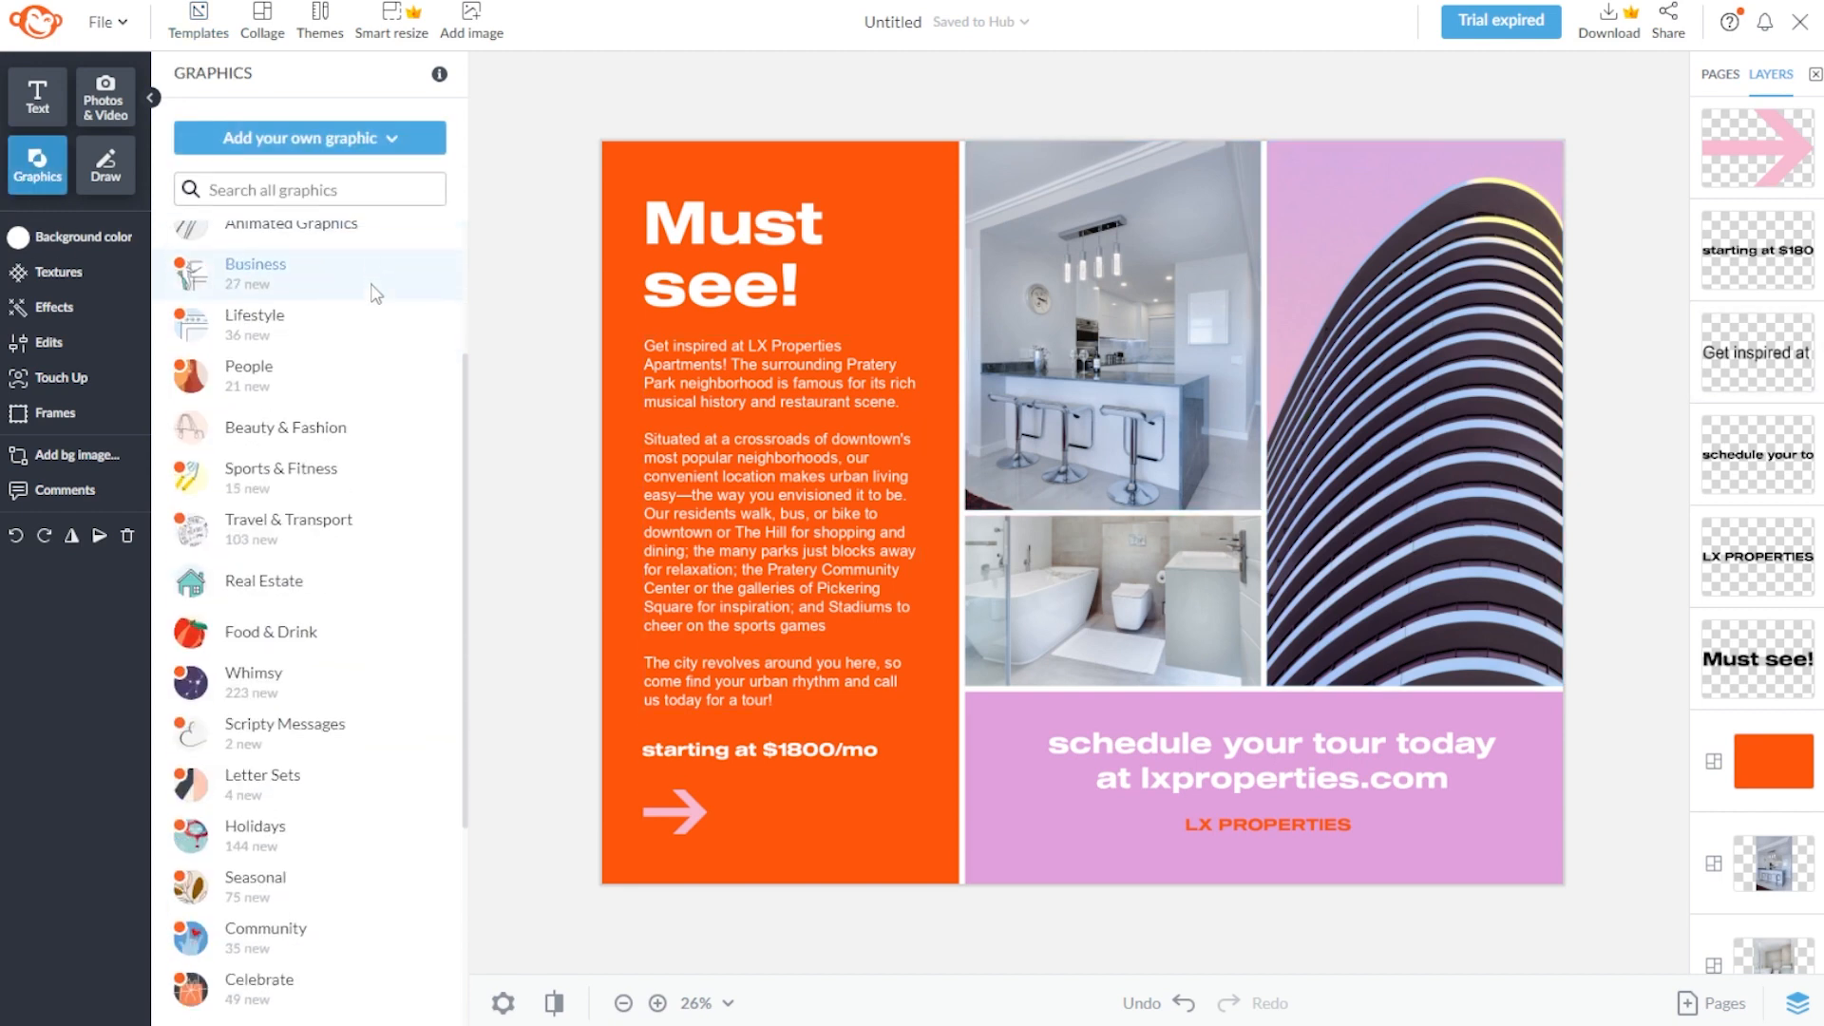
pyautogui.scroll(-2, 379, 529)
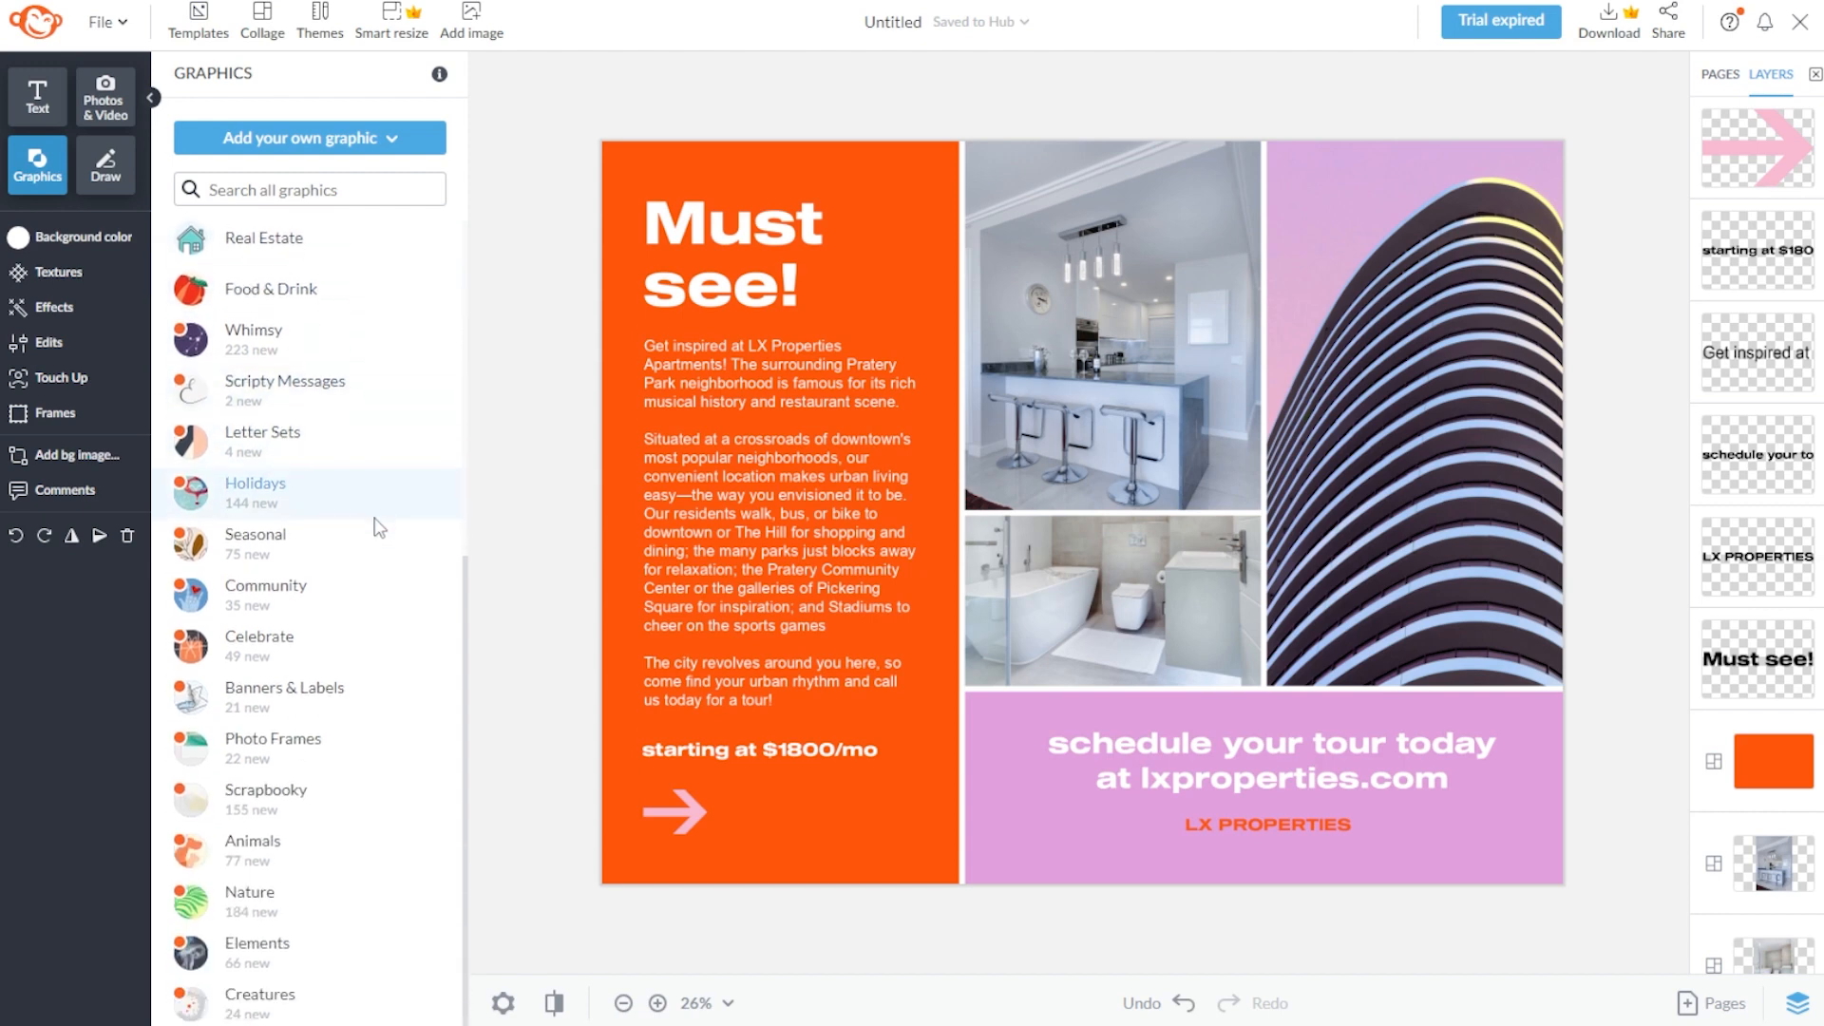
pyautogui.click(383, 1004)
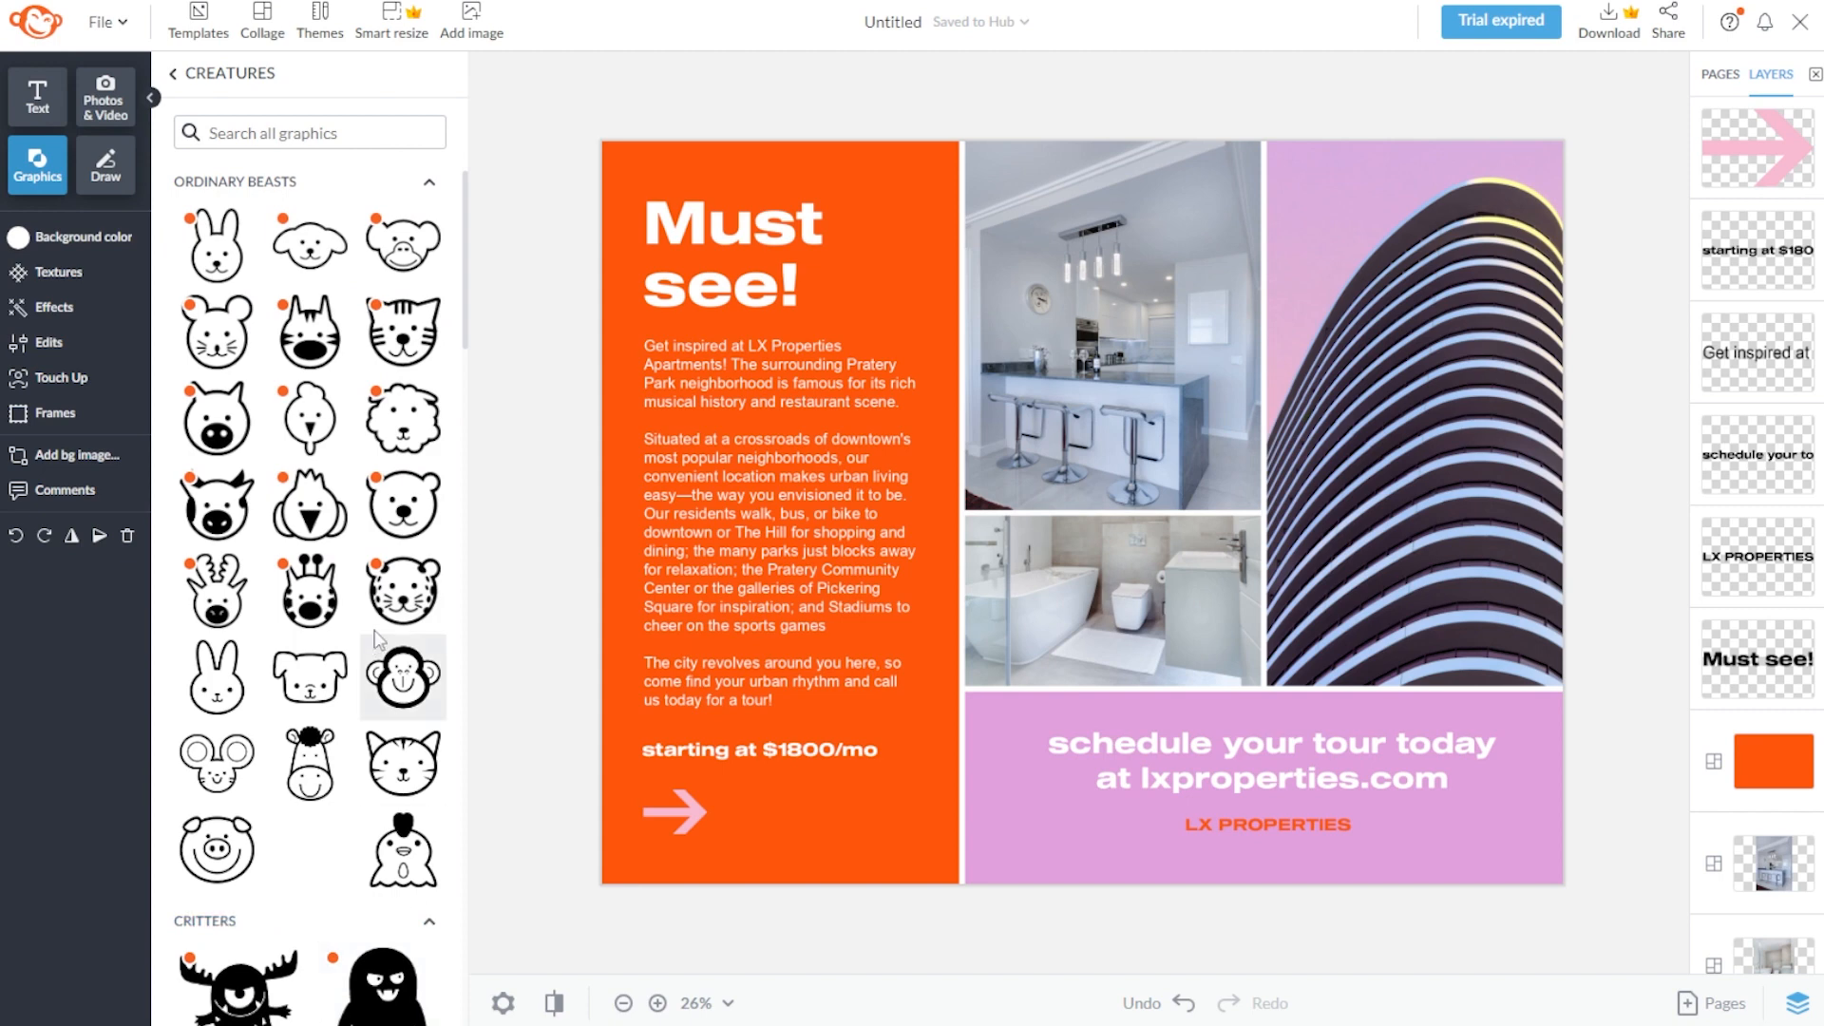
pyautogui.scroll(-6, 366, 617)
pyautogui.scroll(-10, 364, 594)
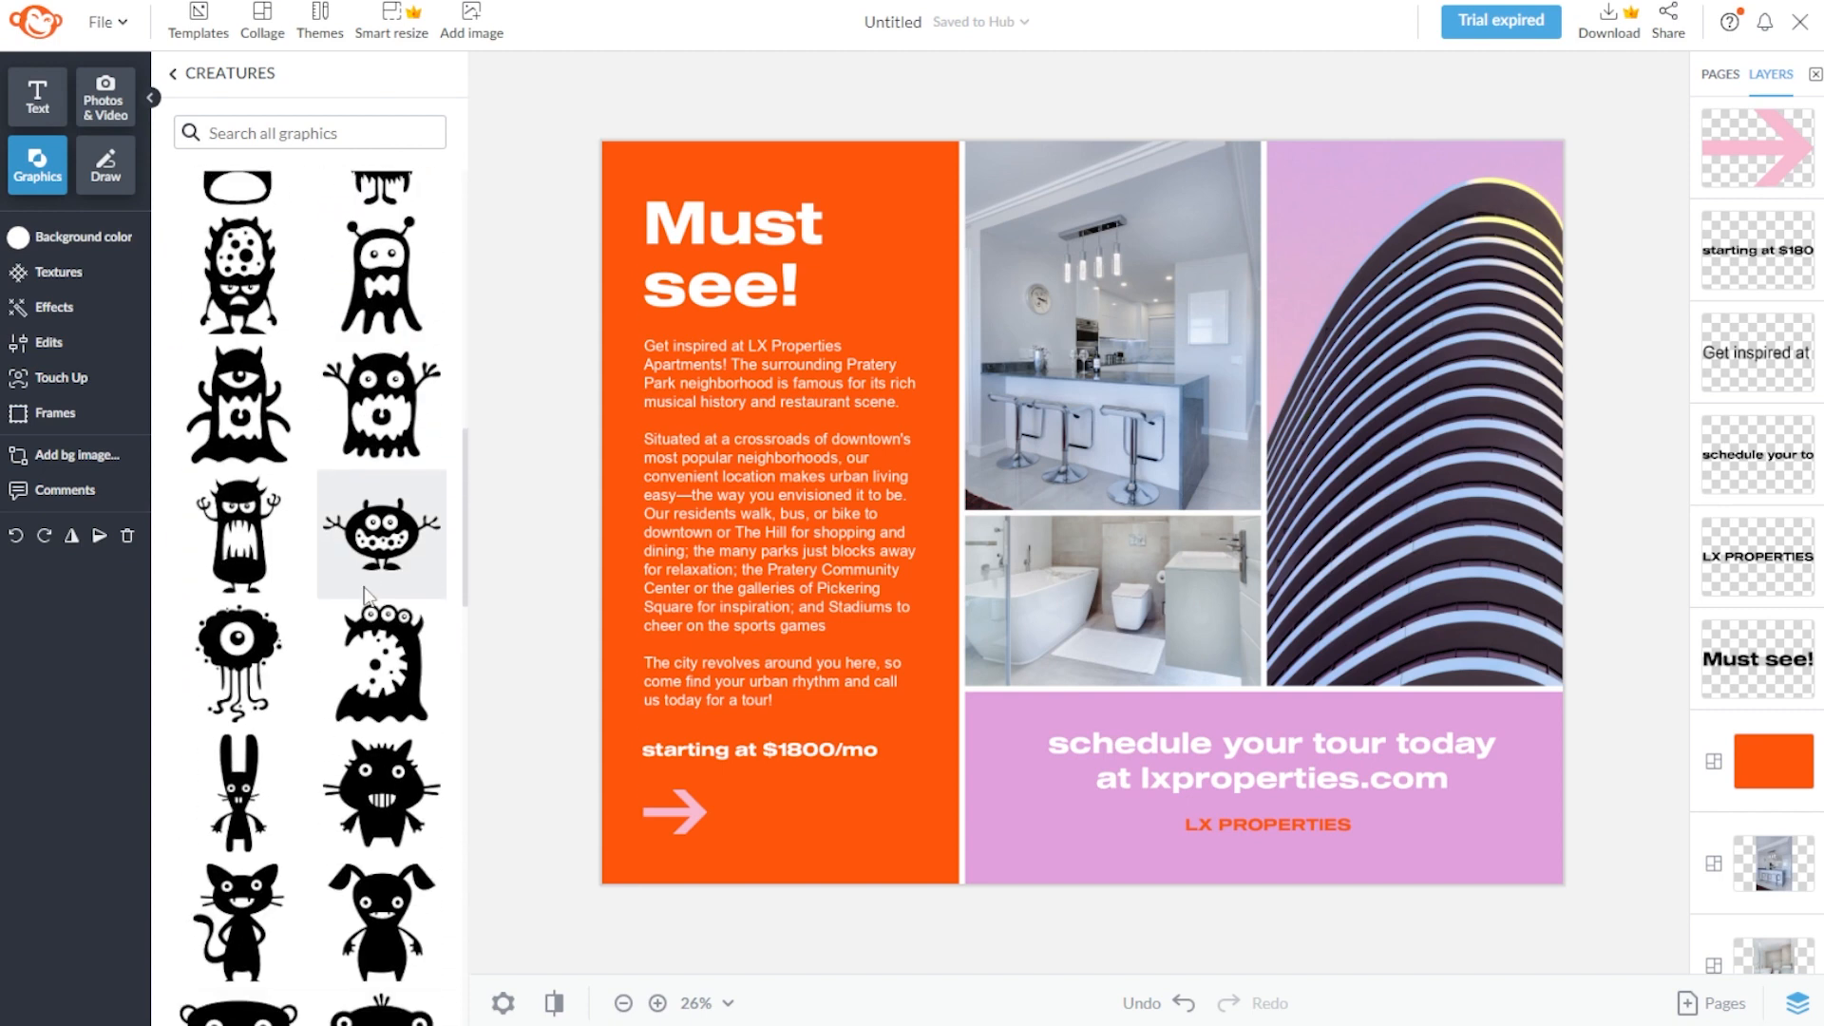
pyautogui.scroll(-8, 366, 599)
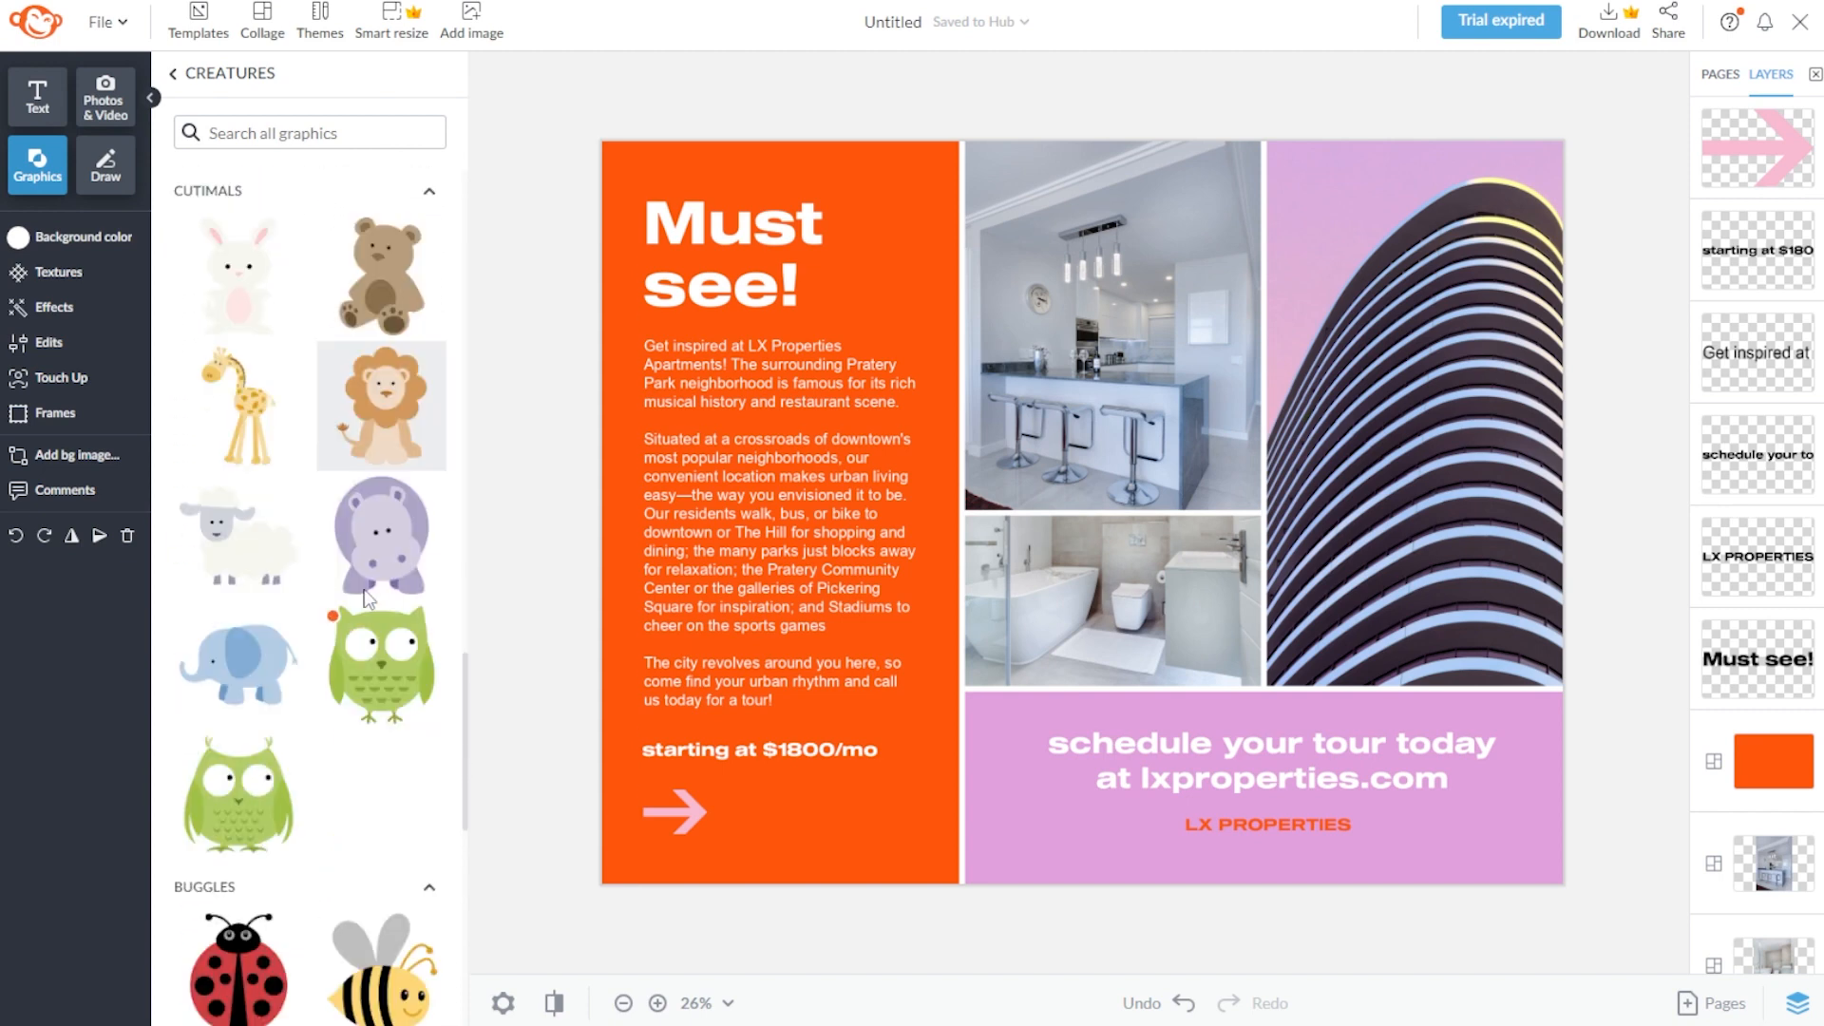
pyautogui.scroll(-5, 365, 597)
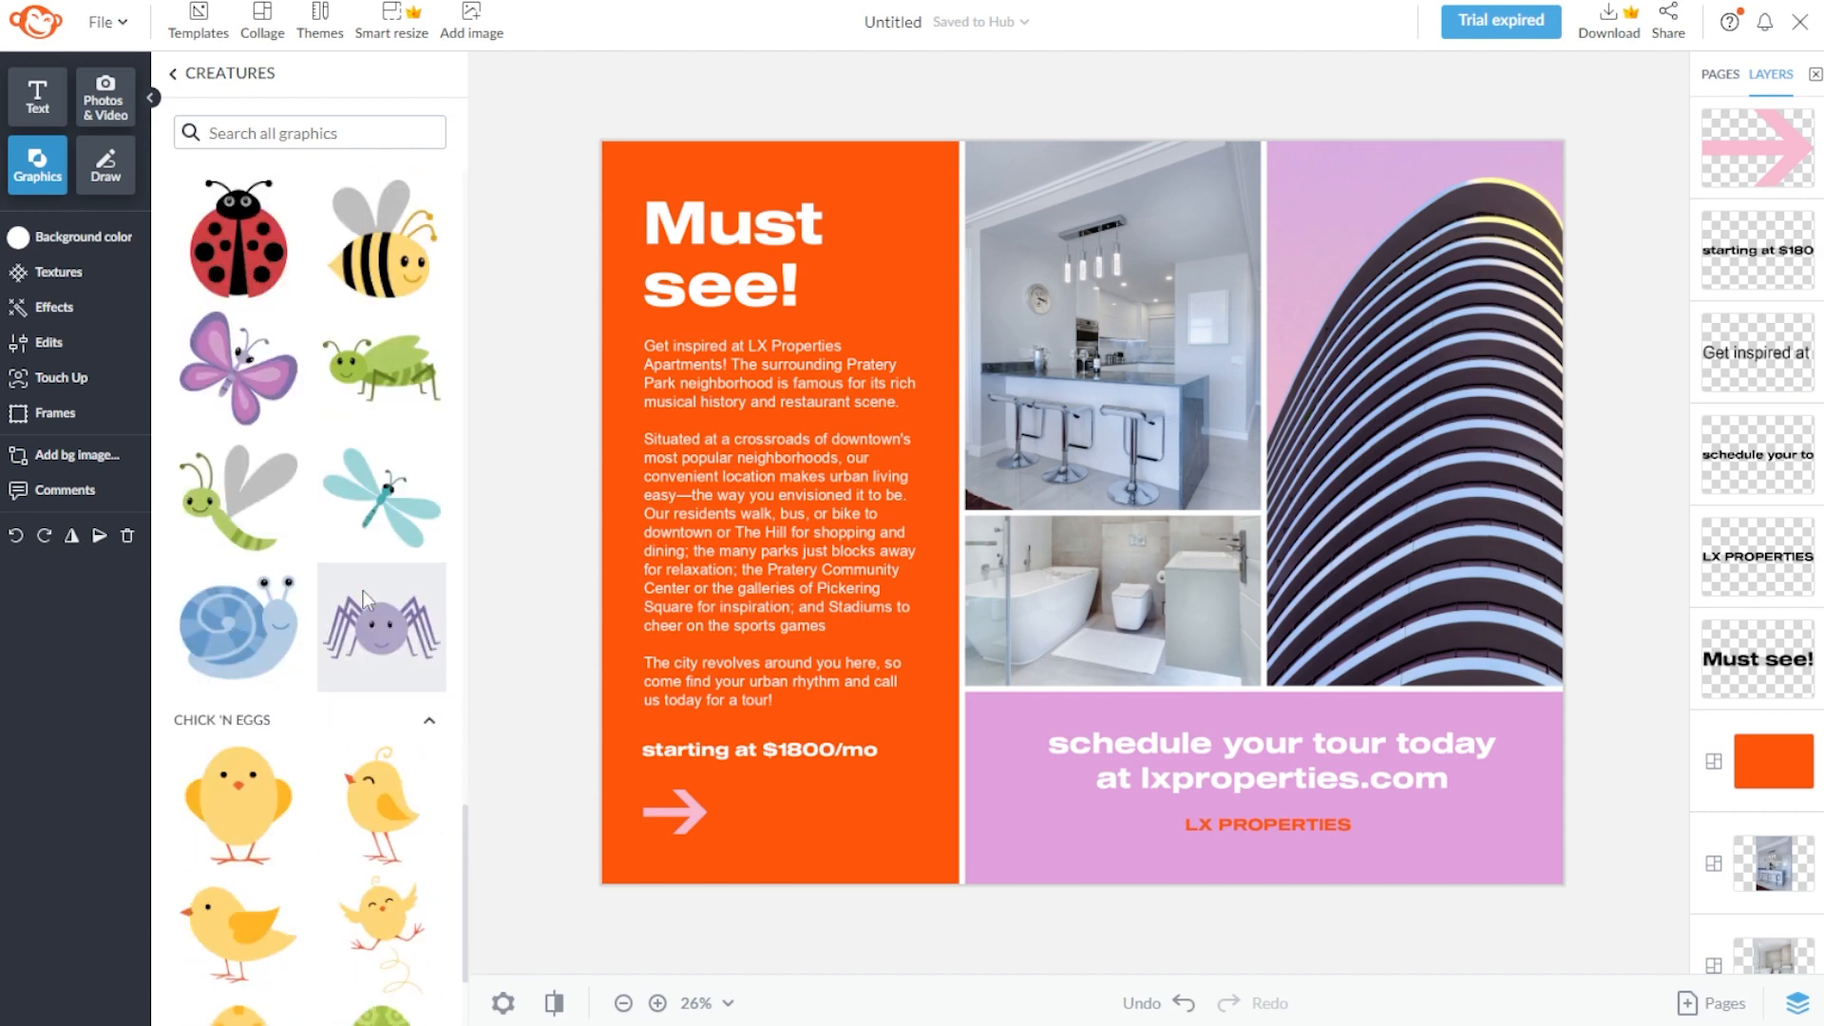
pyautogui.click(295, 134)
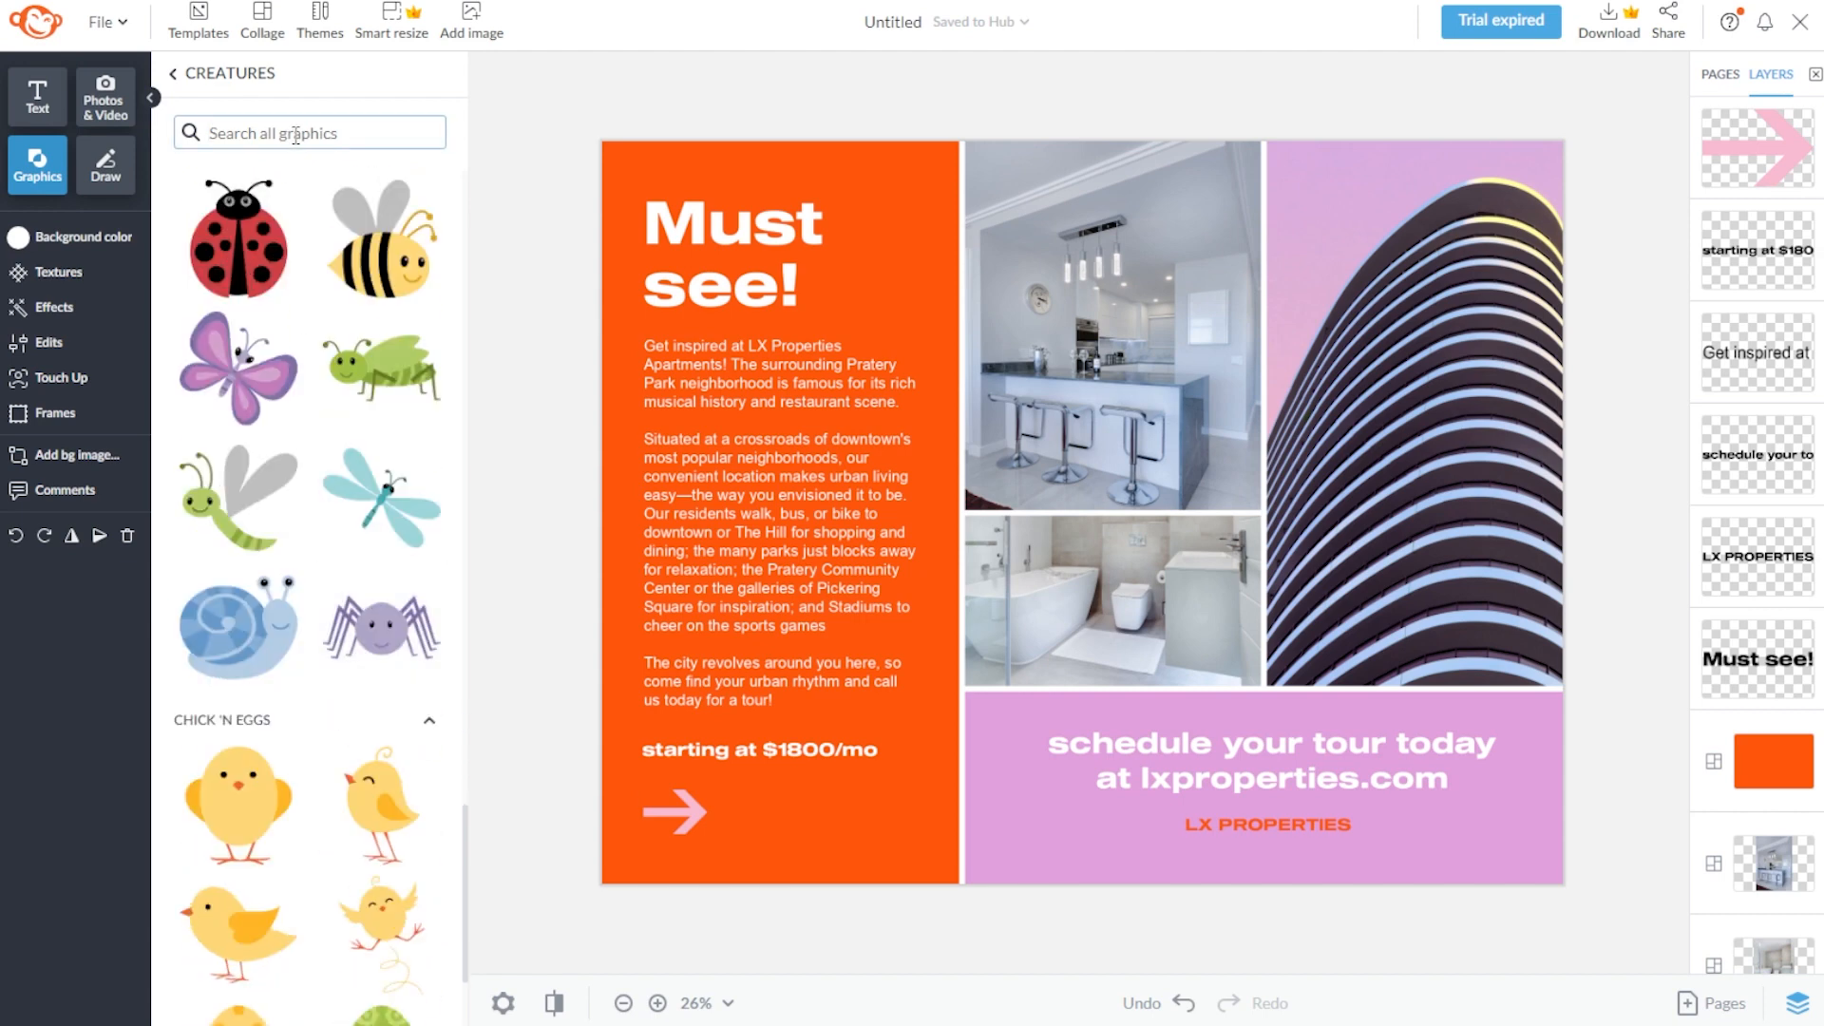
pyautogui.write('minimal')
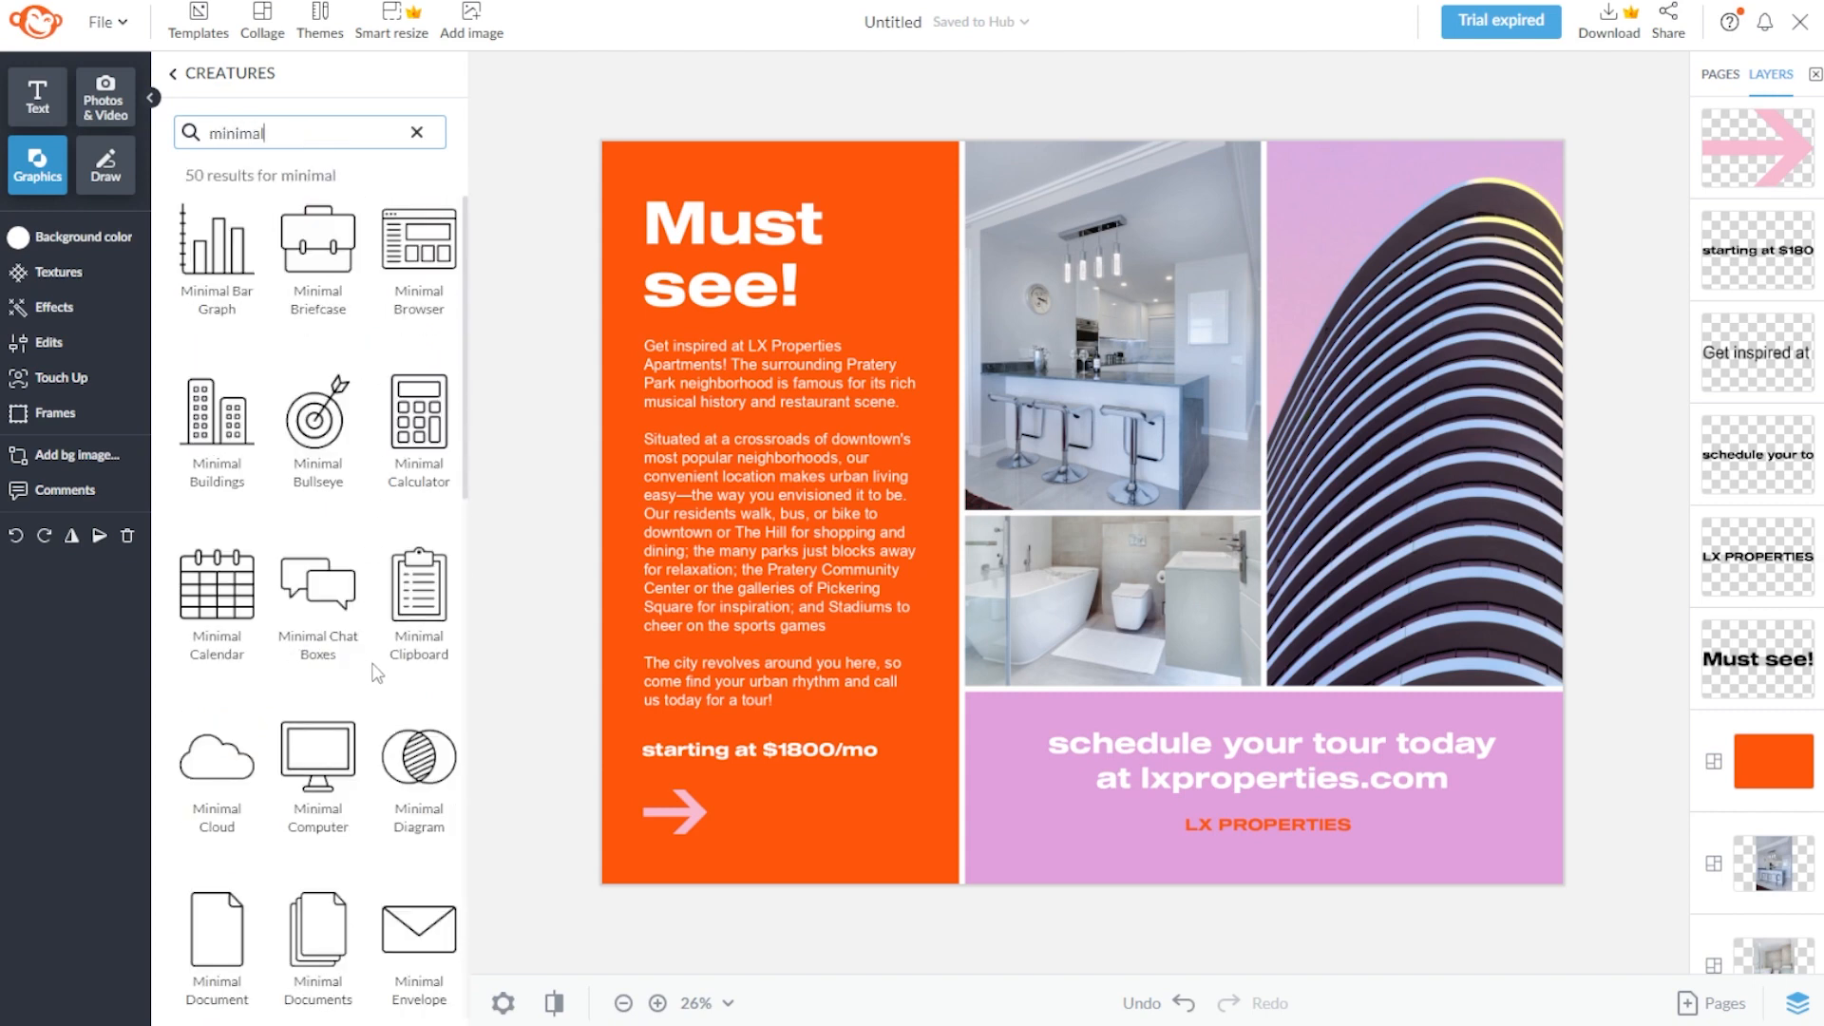
# Recolor the arrow below the "starting at $1800/mo" text with a pink-to-orange gradient at a 45° direction
pyautogui.click(682, 824)
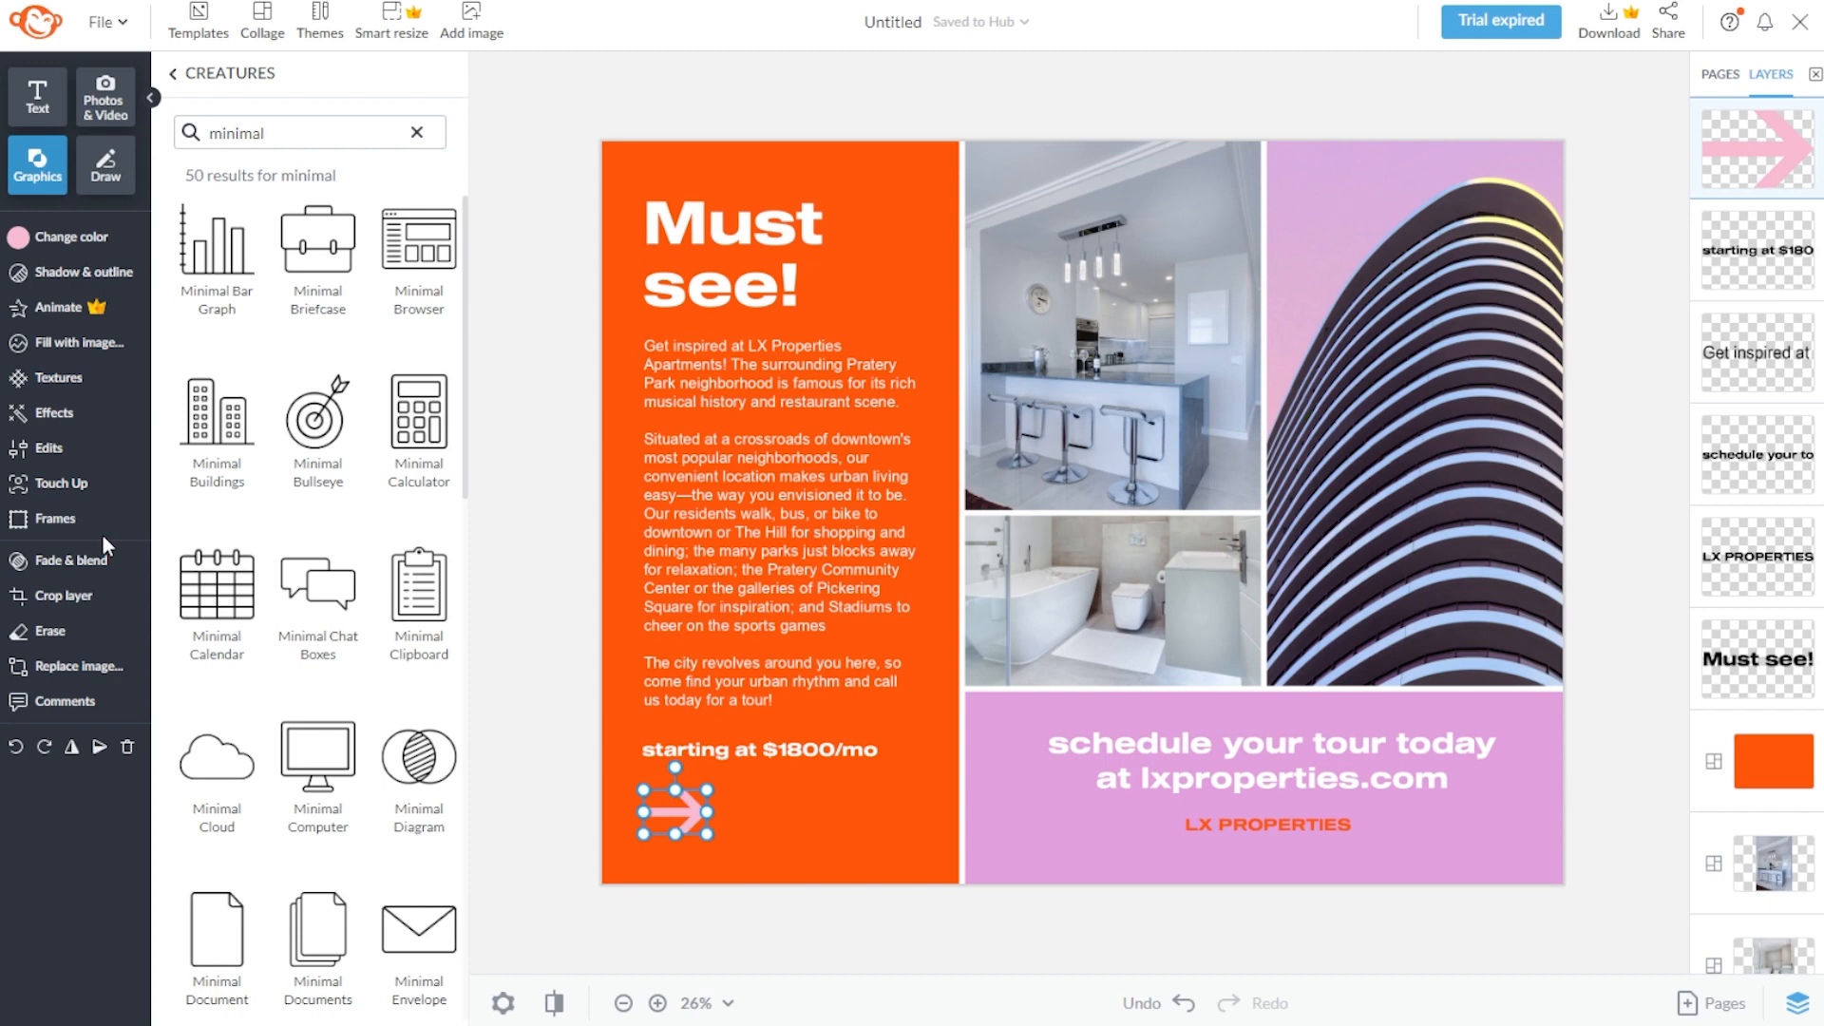
pyautogui.click(95, 239)
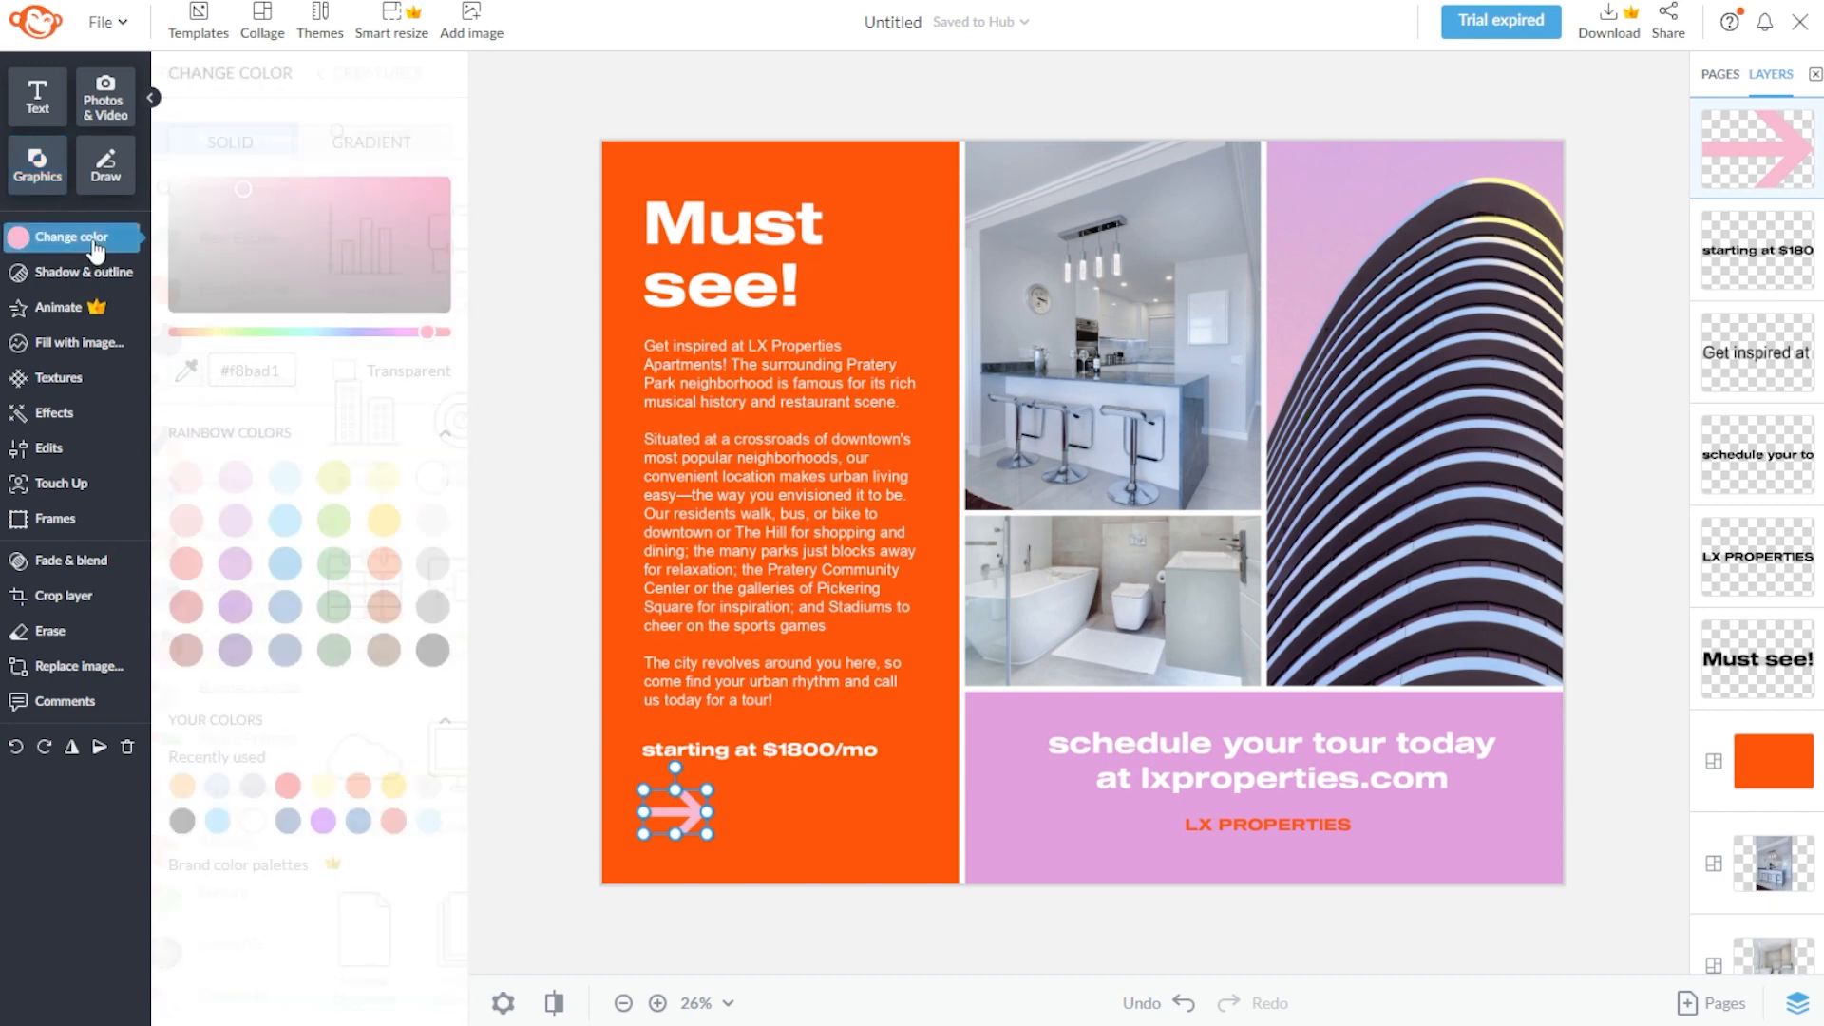
pyautogui.click(393, 154)
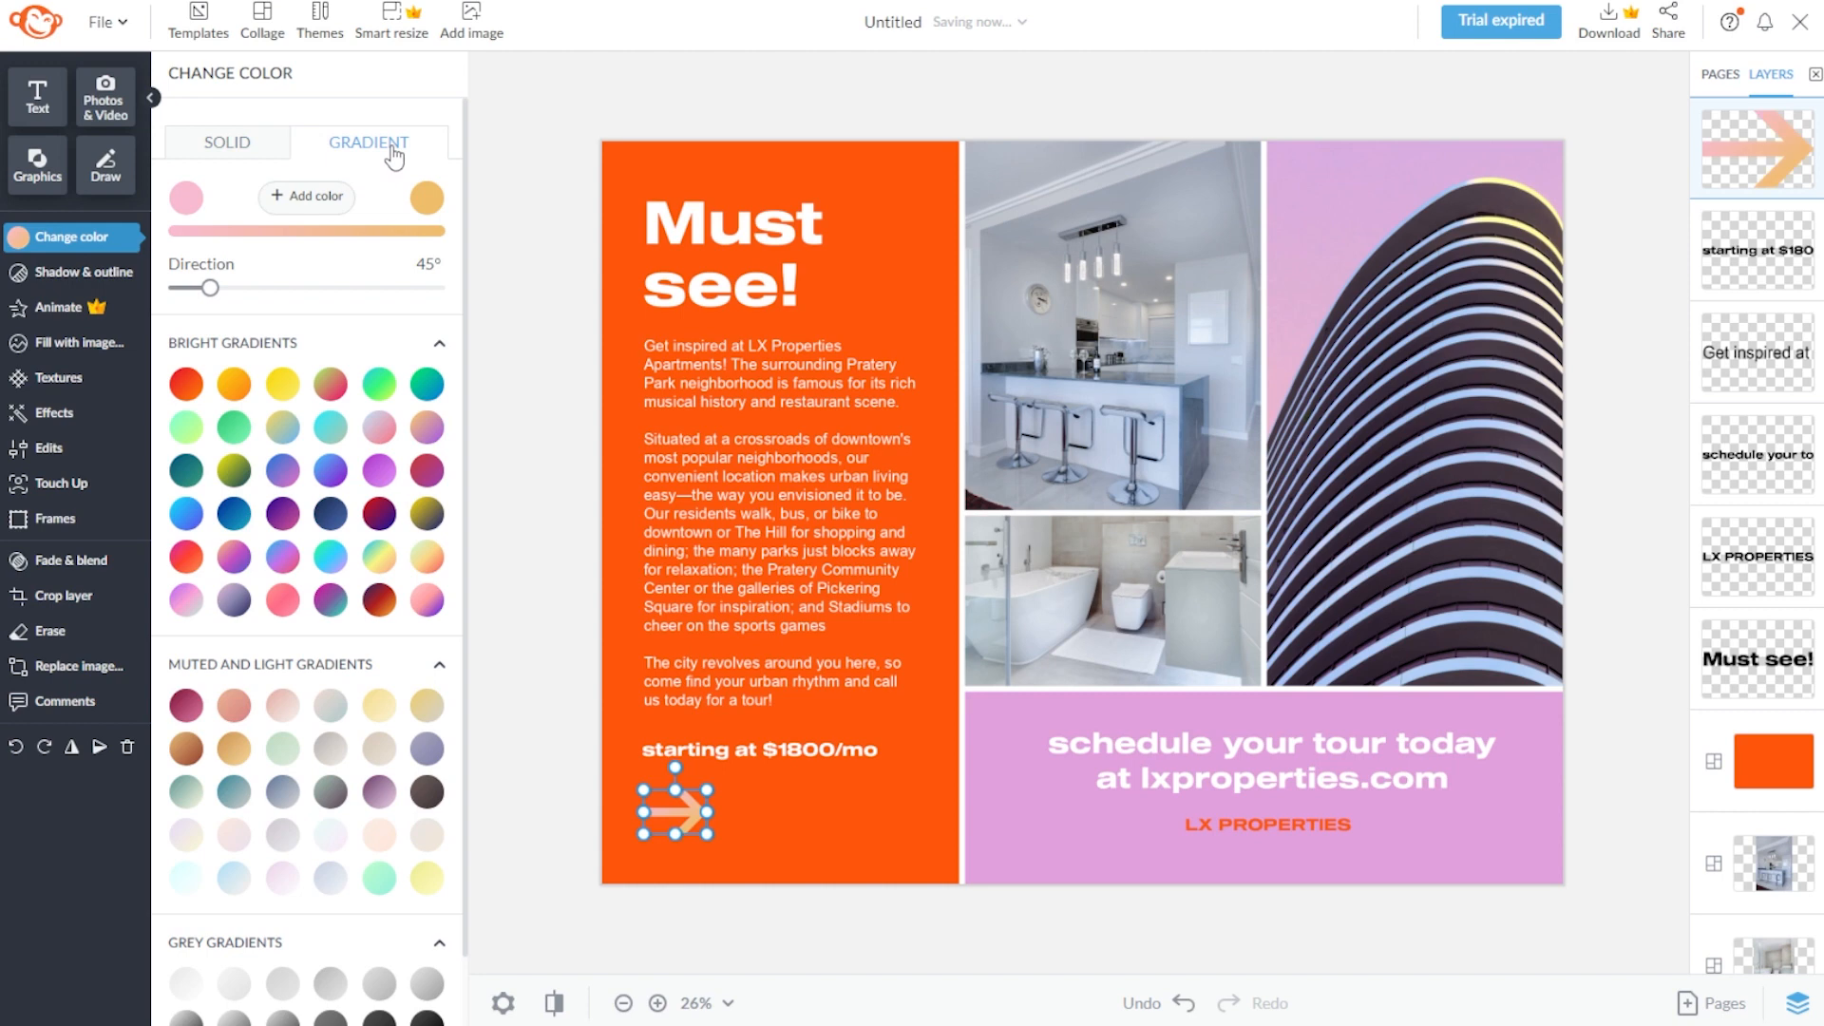
# Examine the shadow and outline options and the image fill sources available for the arrow
pyautogui.click(133, 273)
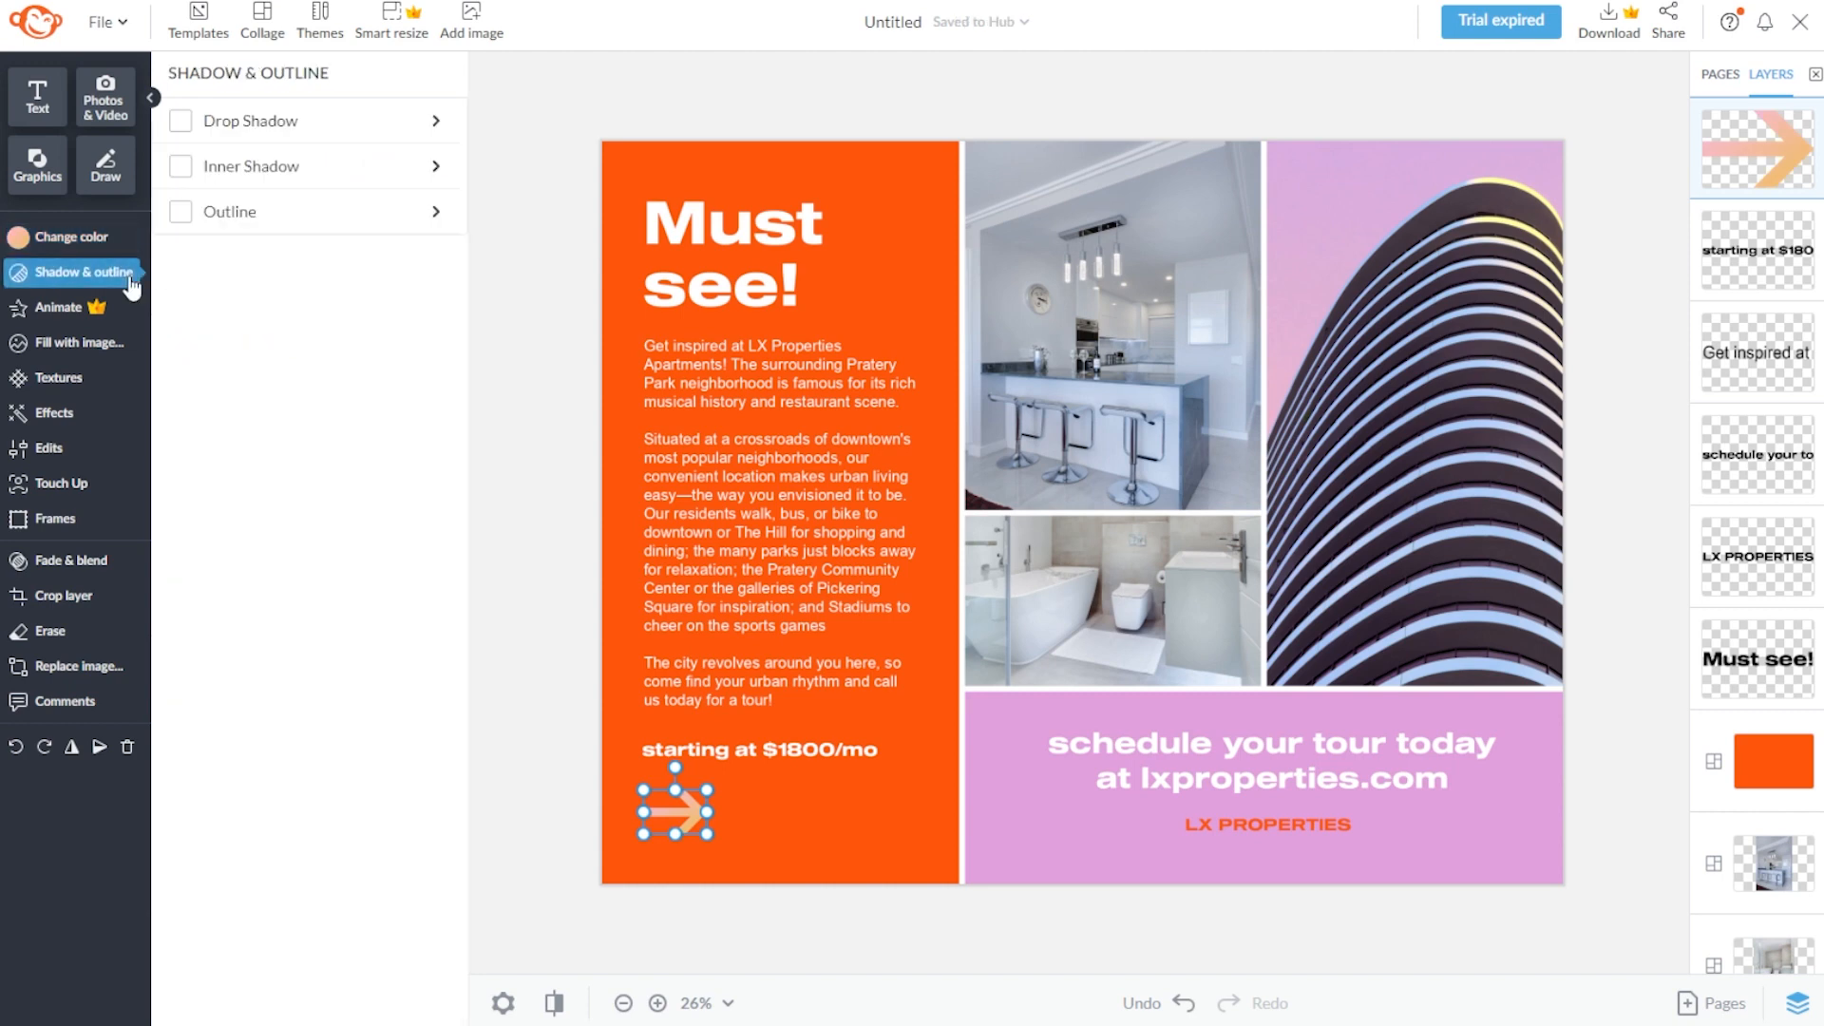
pyautogui.click(111, 344)
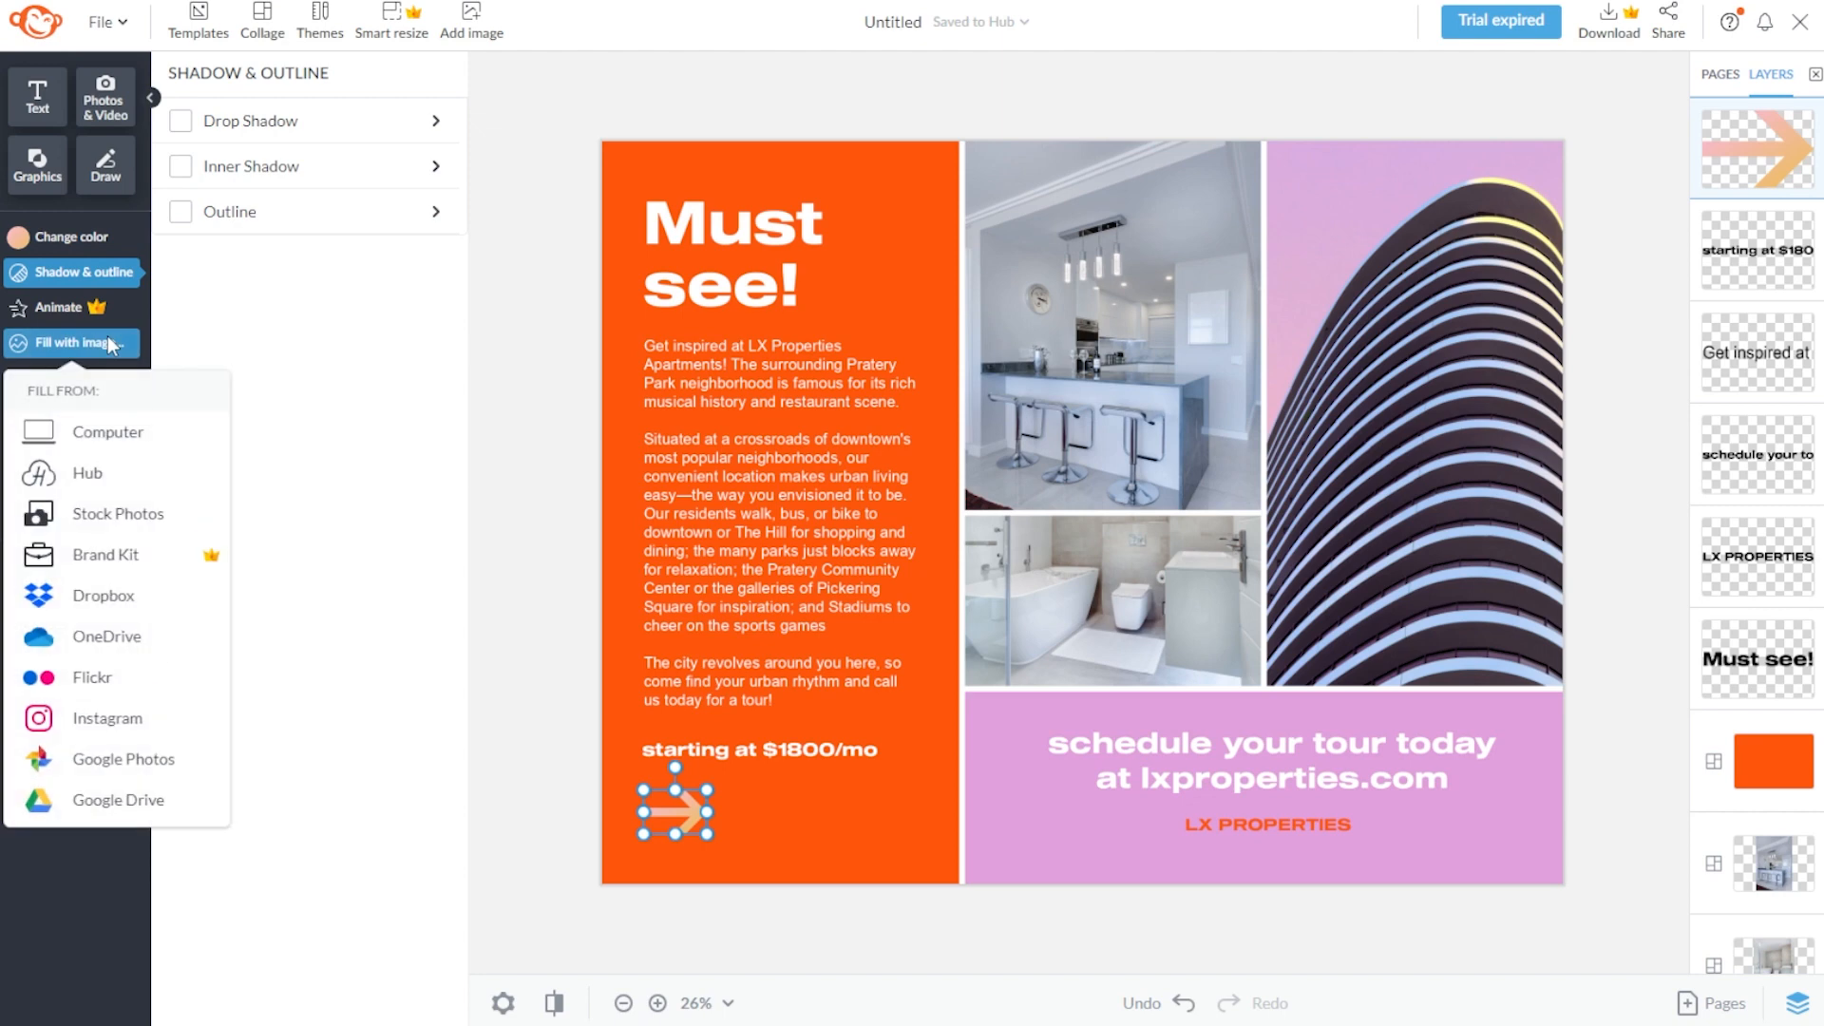
pyautogui.click(111, 346)
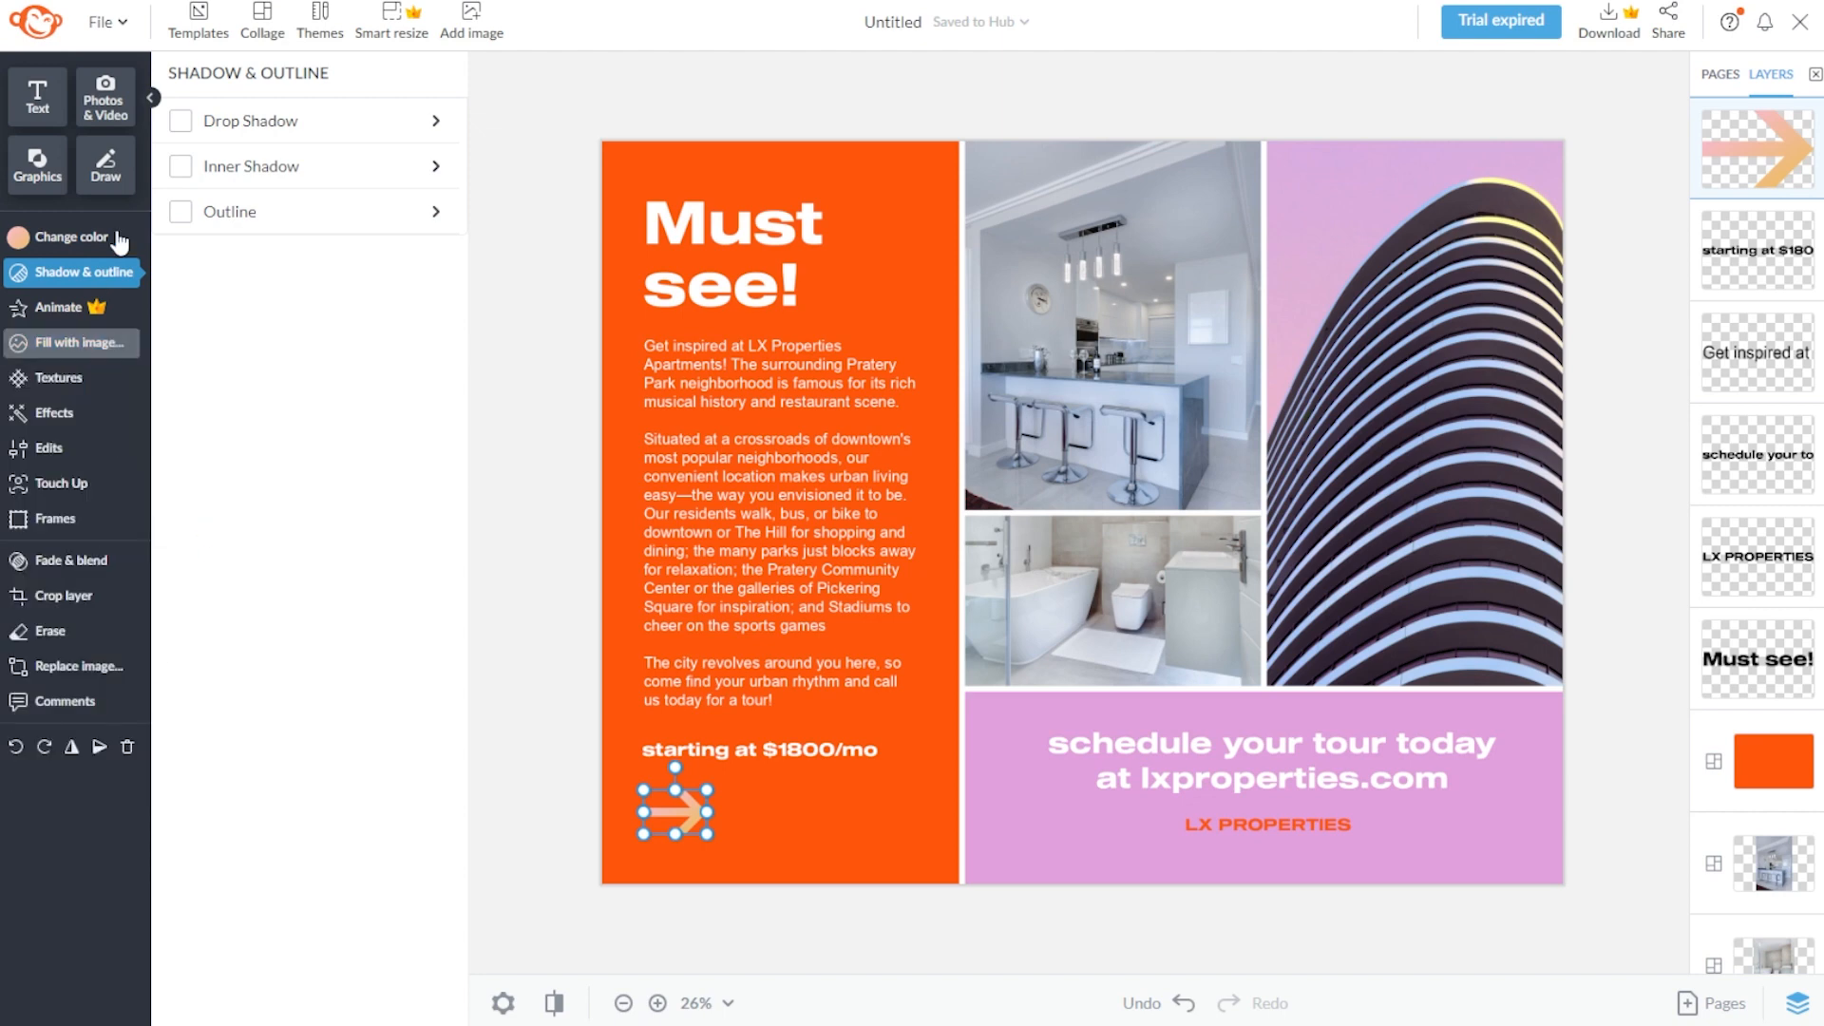
# Review the photo sources and add the stock photo of a masked nurse talking to a grey-haired patient
pyautogui.click(122, 112)
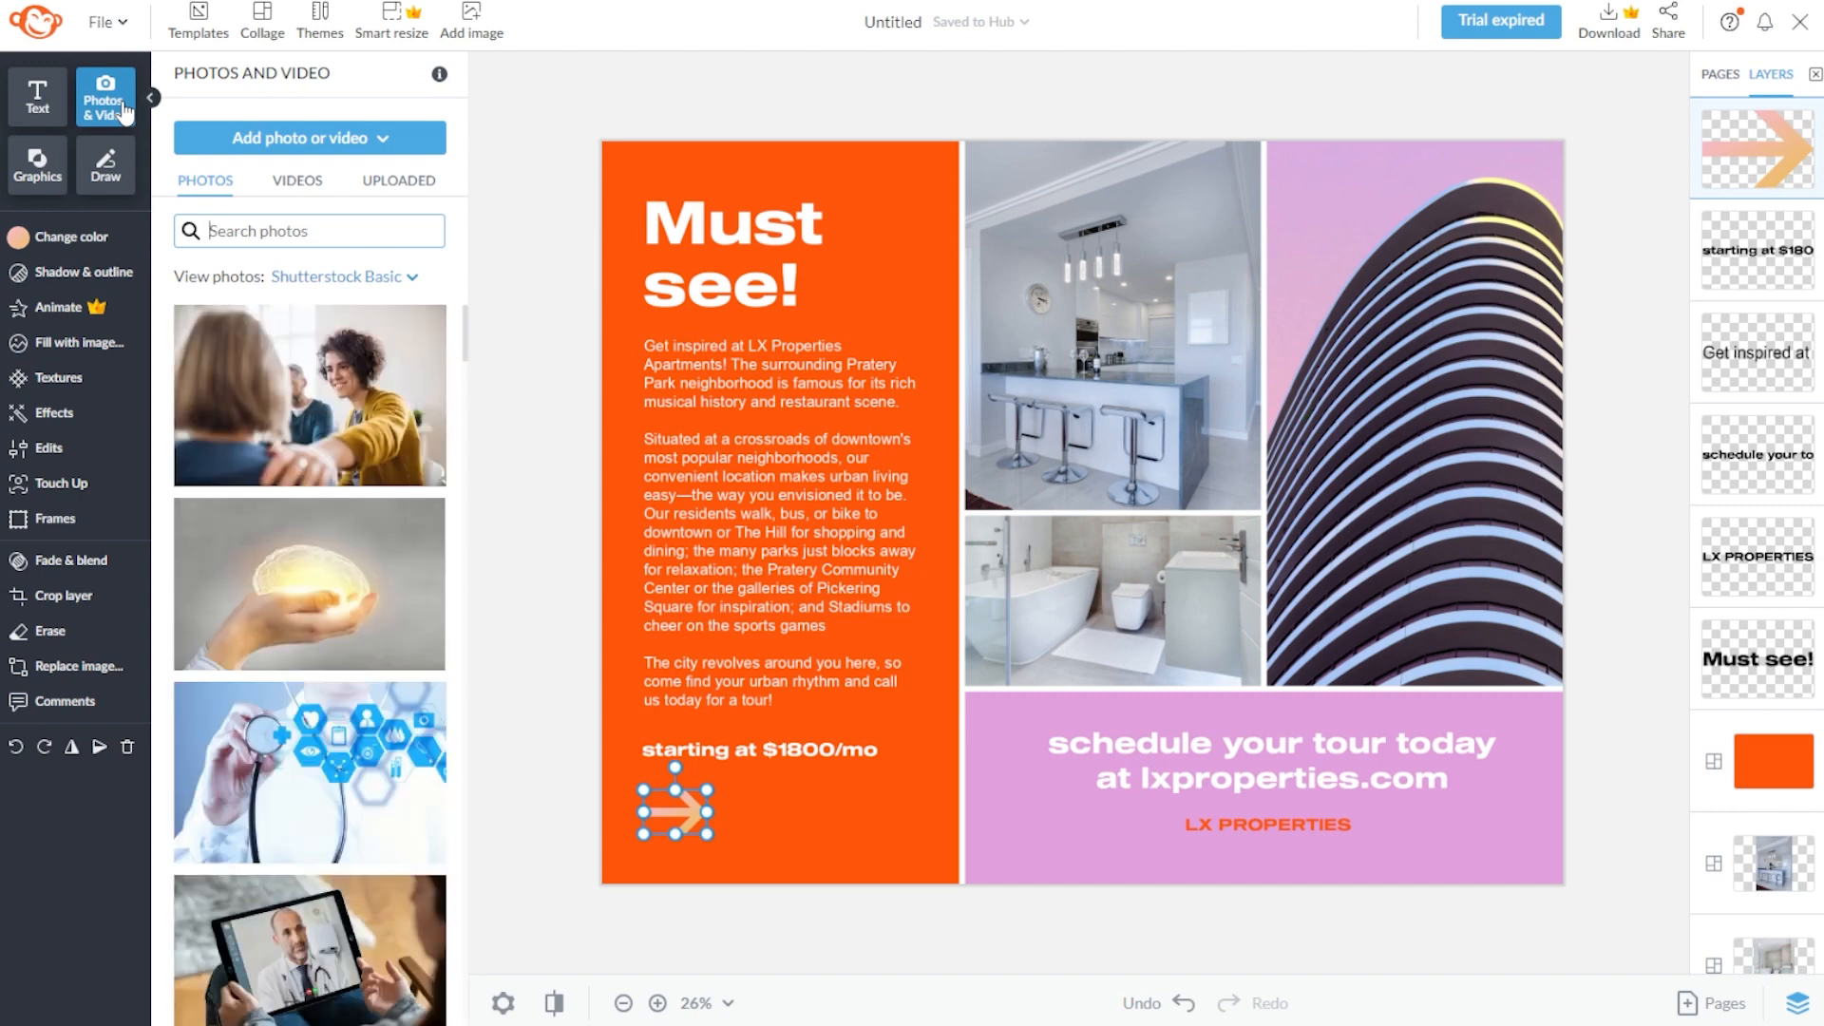
pyautogui.click(310, 138)
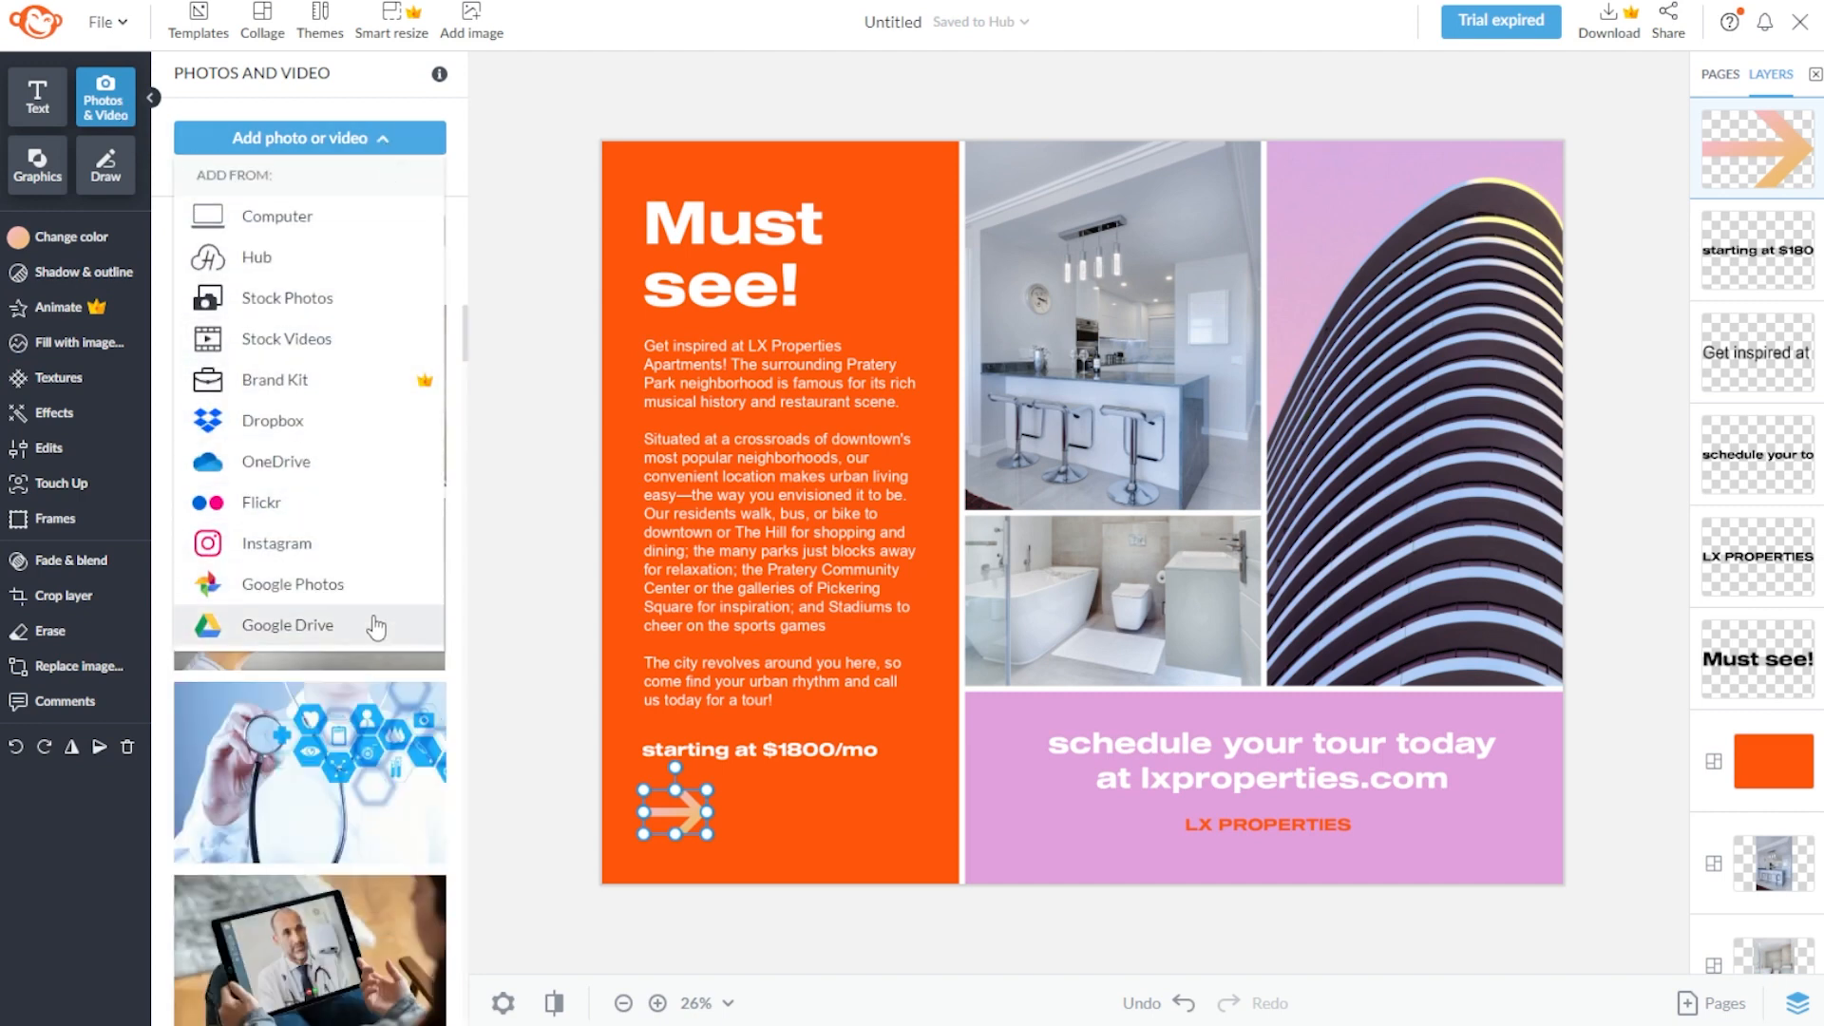
pyautogui.click(357, 144)
pyautogui.scroll(-12, 328, 374)
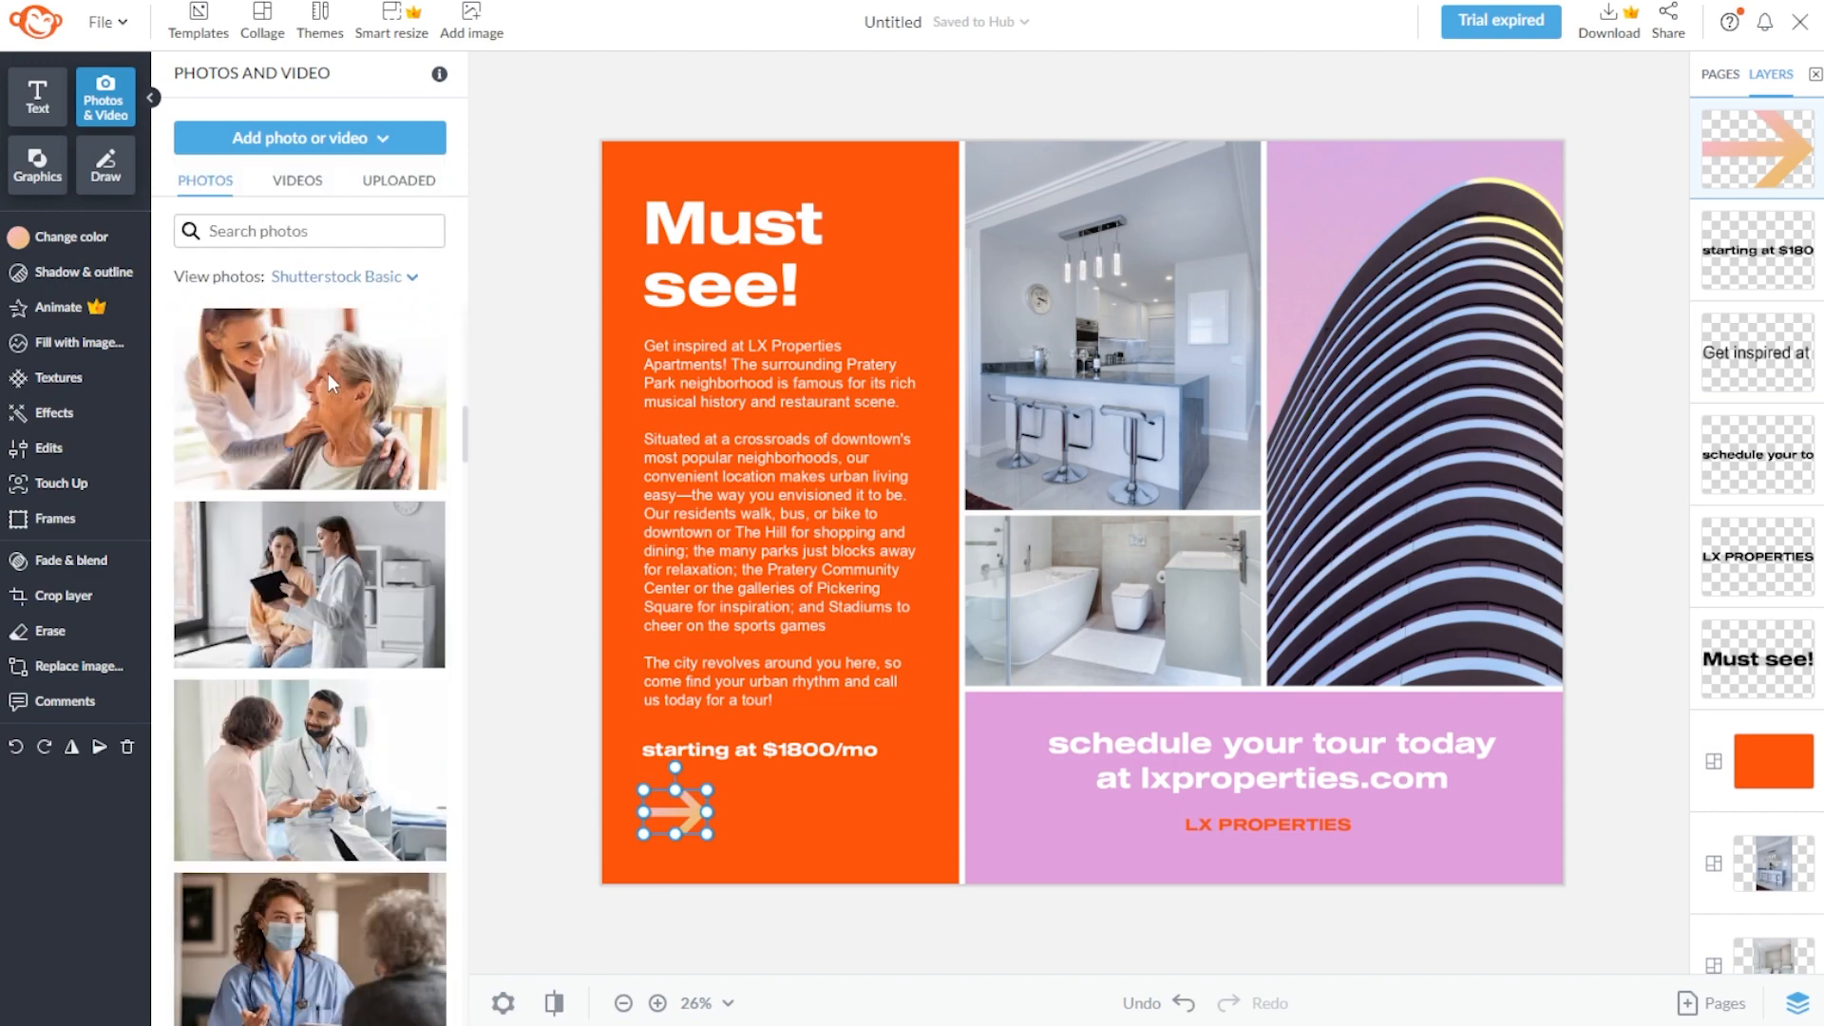
pyautogui.click(312, 944)
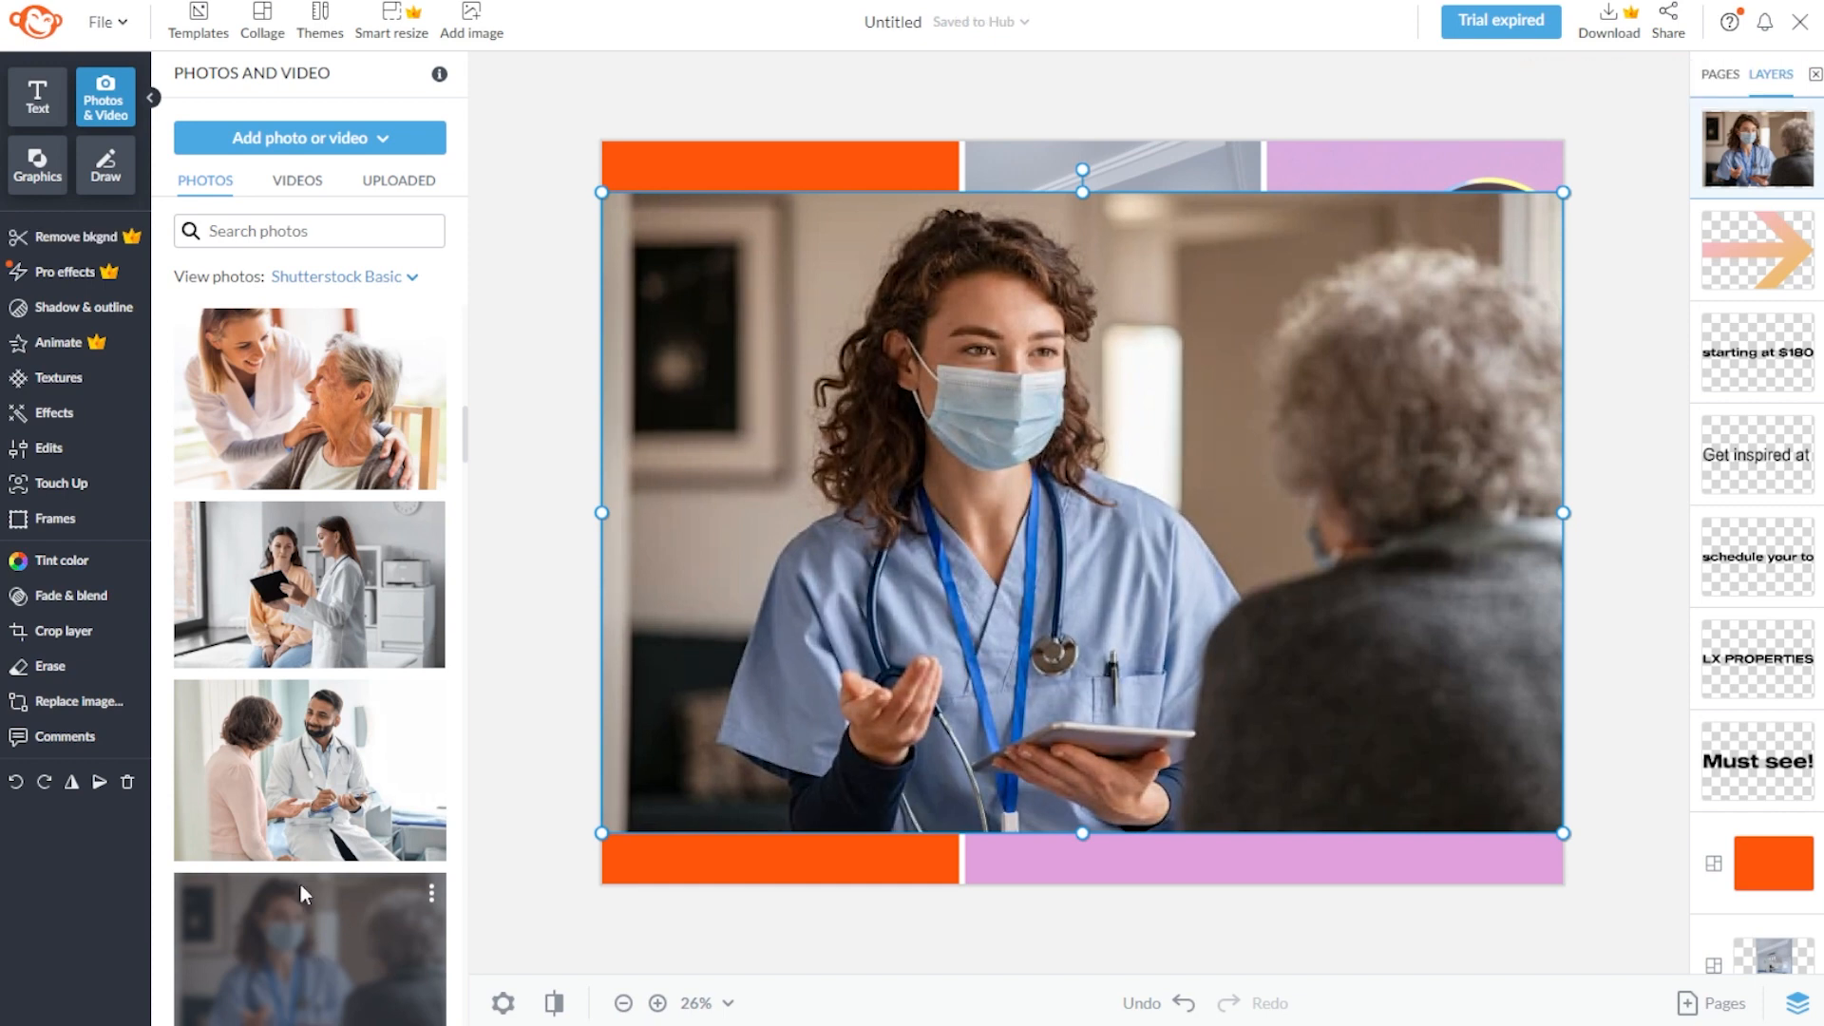
# Look over the text layouts and add a new plain text box to the design
pyautogui.click(56, 131)
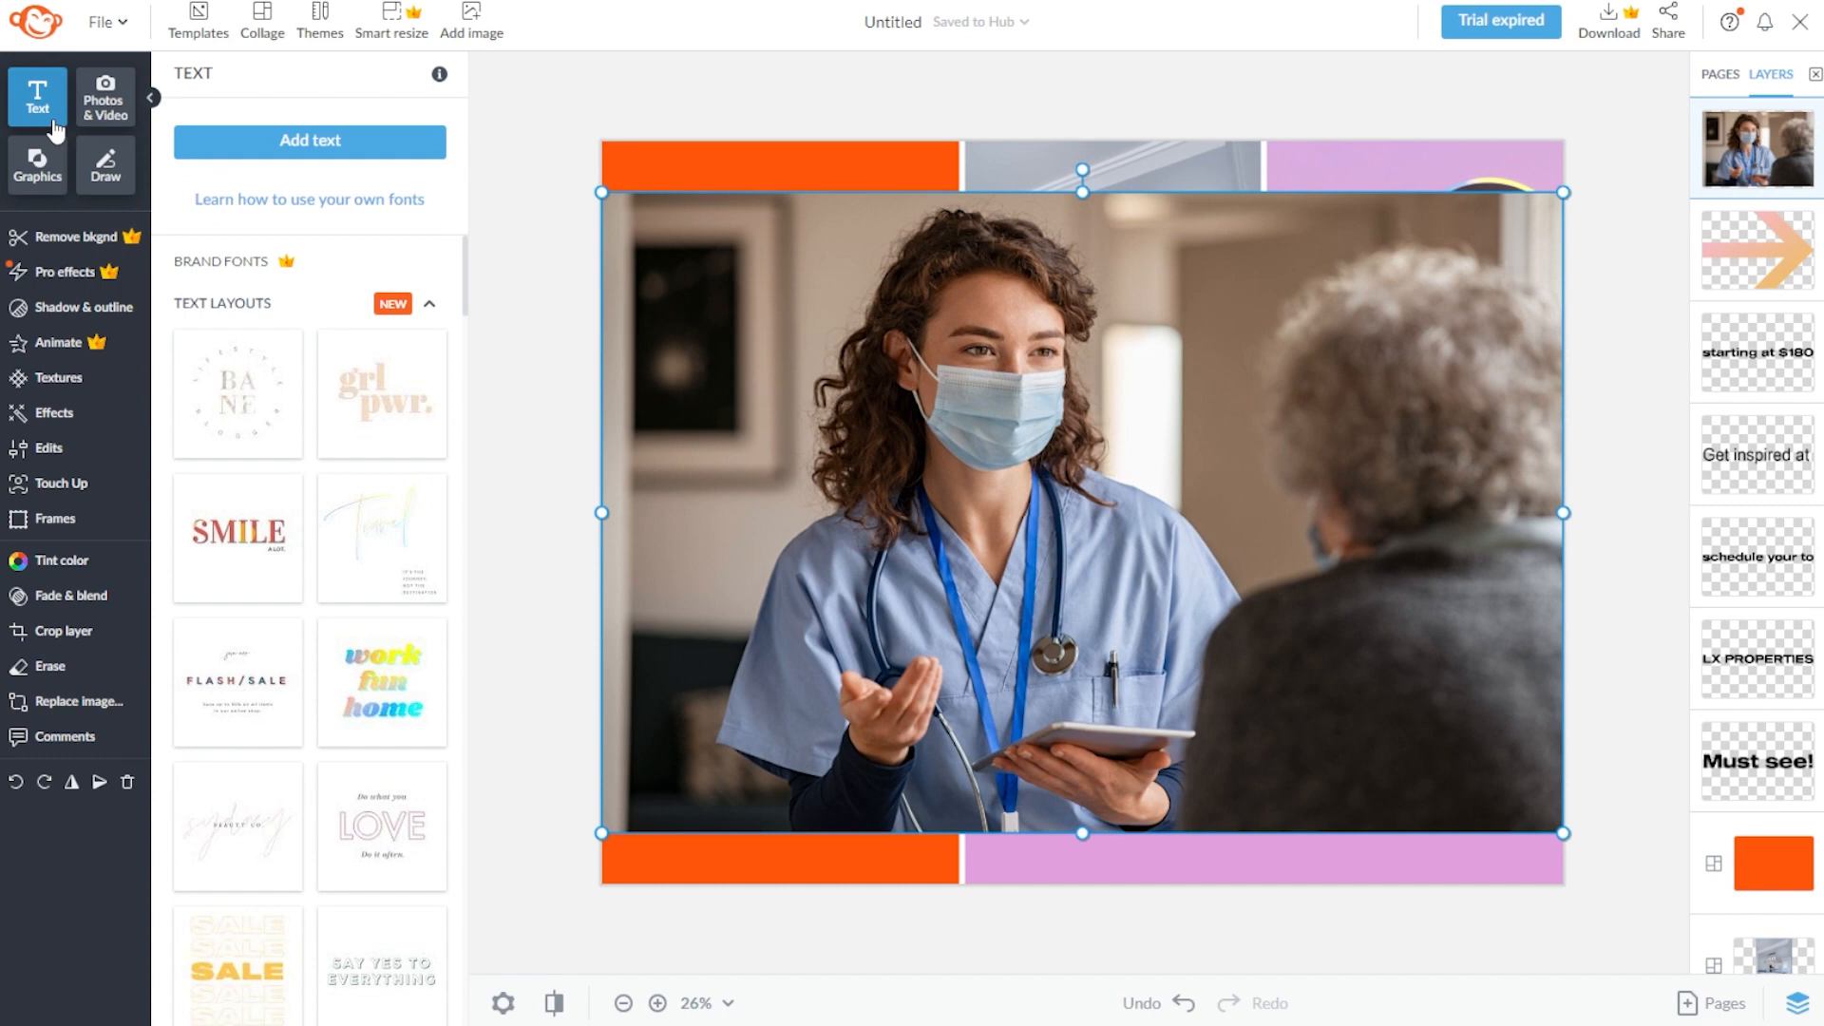
pyautogui.moveTo(471, 266); pyautogui.dragTo(473, 326)
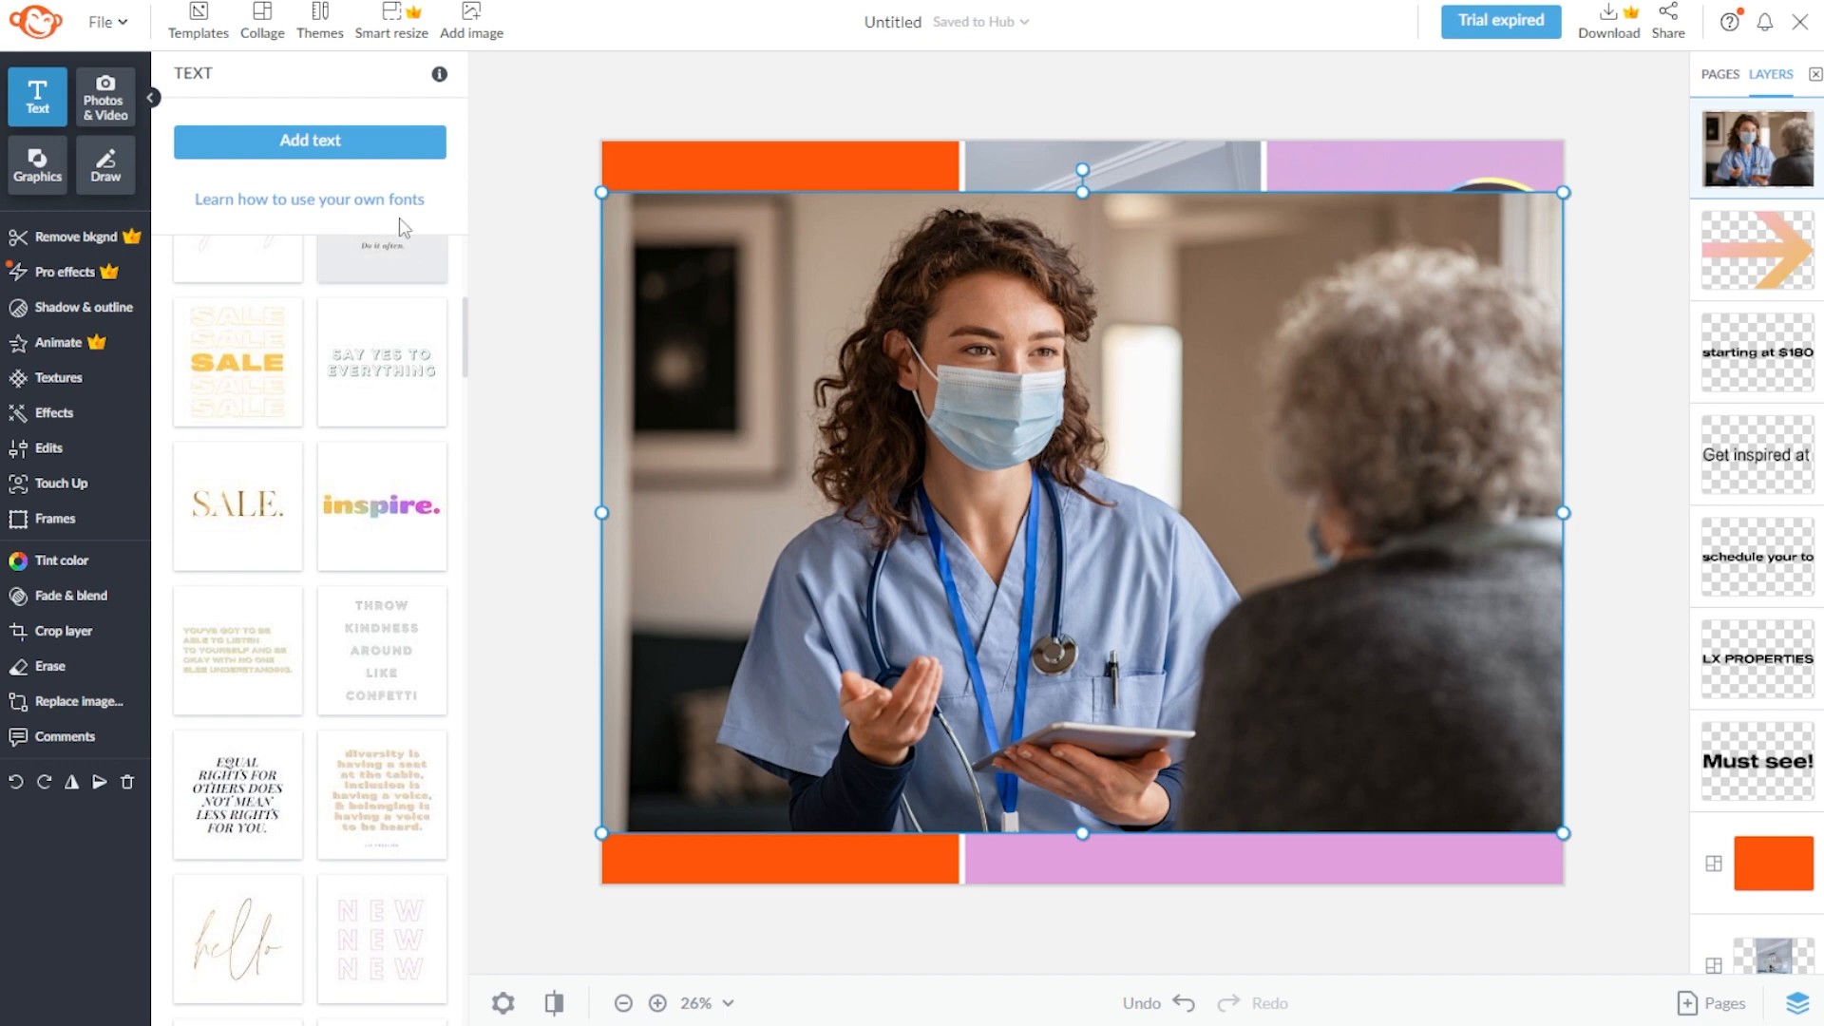
pyautogui.click(365, 162)
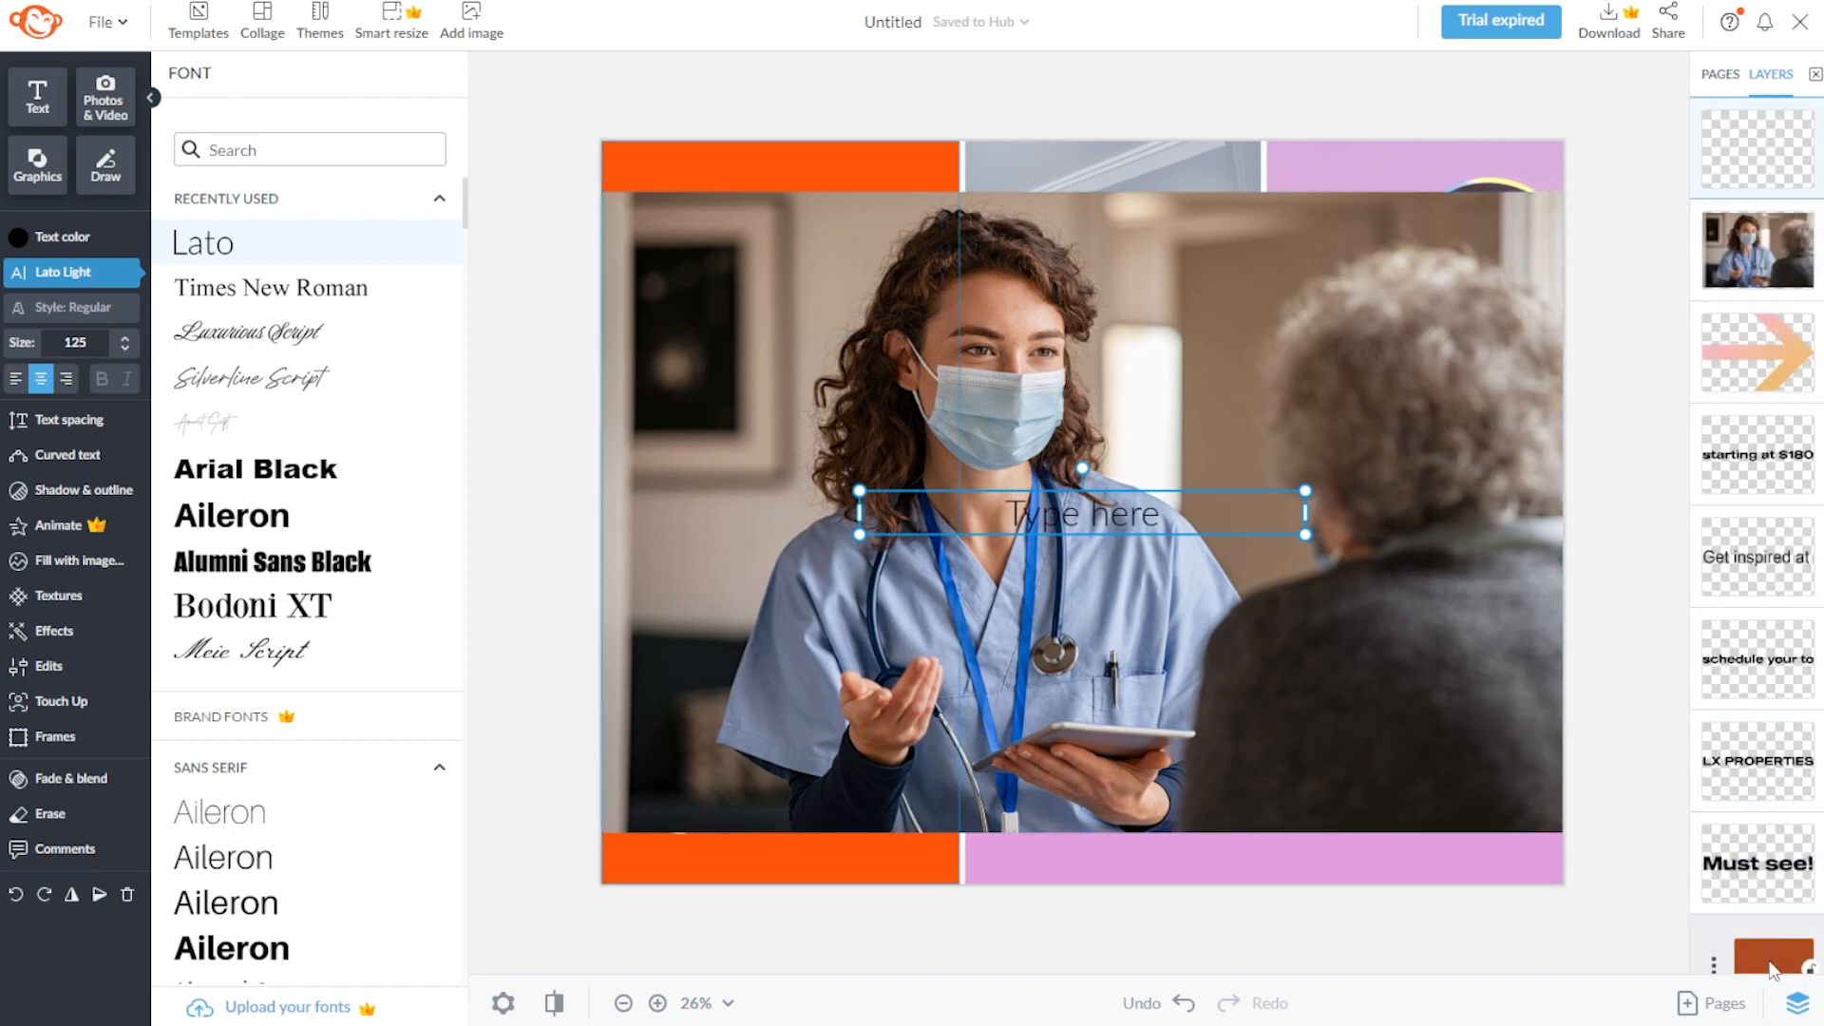
# Reorder the layers: move the arrow to the front of the stack and the nurse photo directly beneath the "Must see!" text
pyautogui.click(1798, 1005)
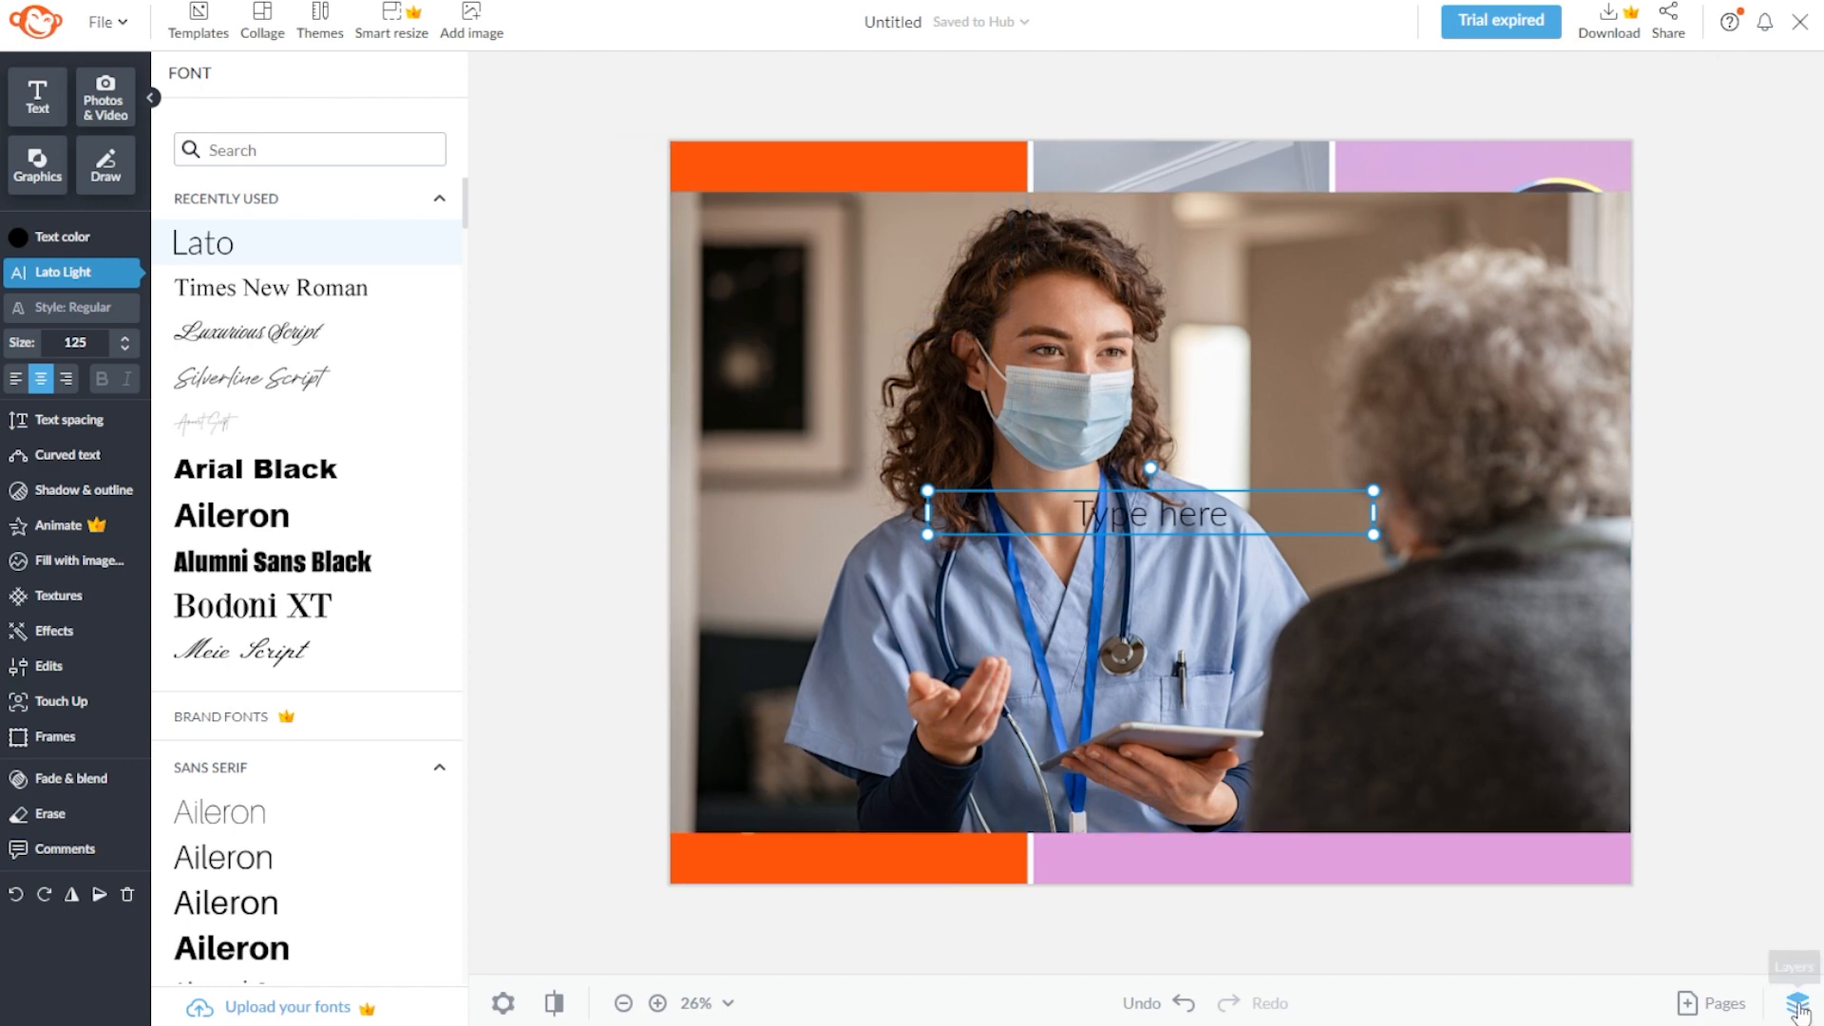
pyautogui.click(1798, 1005)
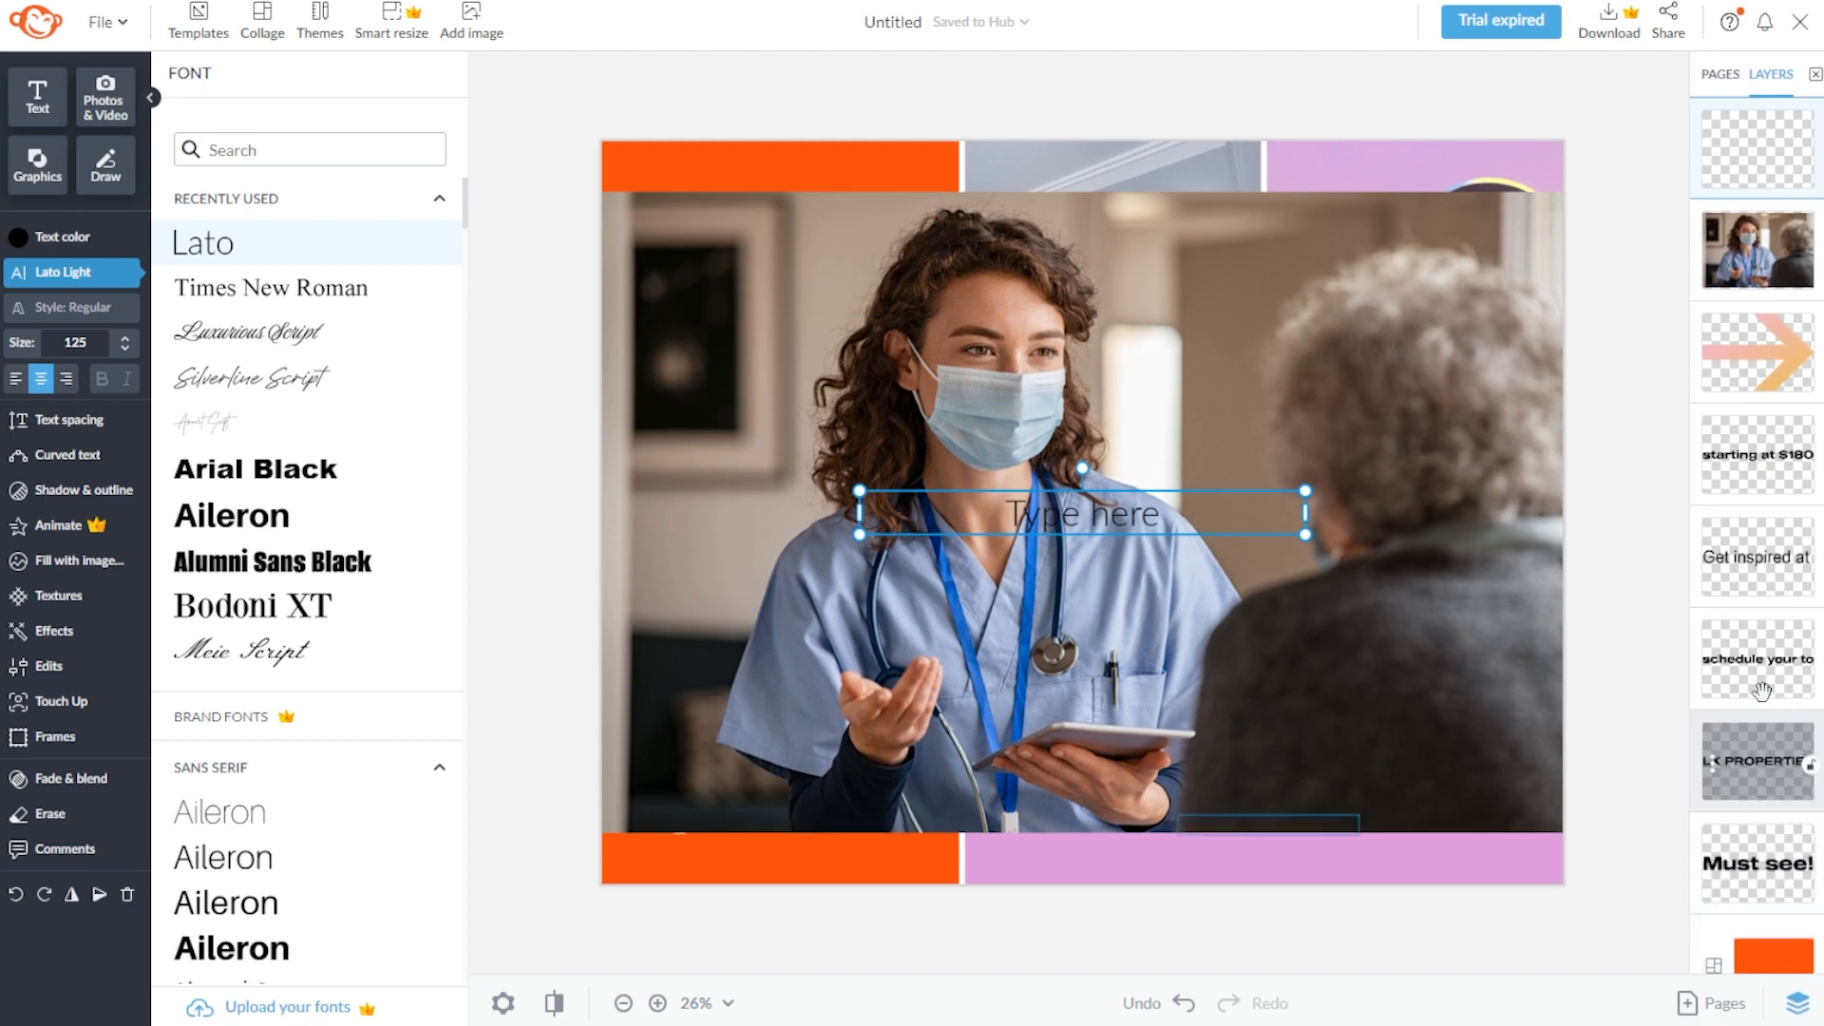
pyautogui.scroll(-4, 1762, 688)
pyautogui.scroll(4, 1750, 673)
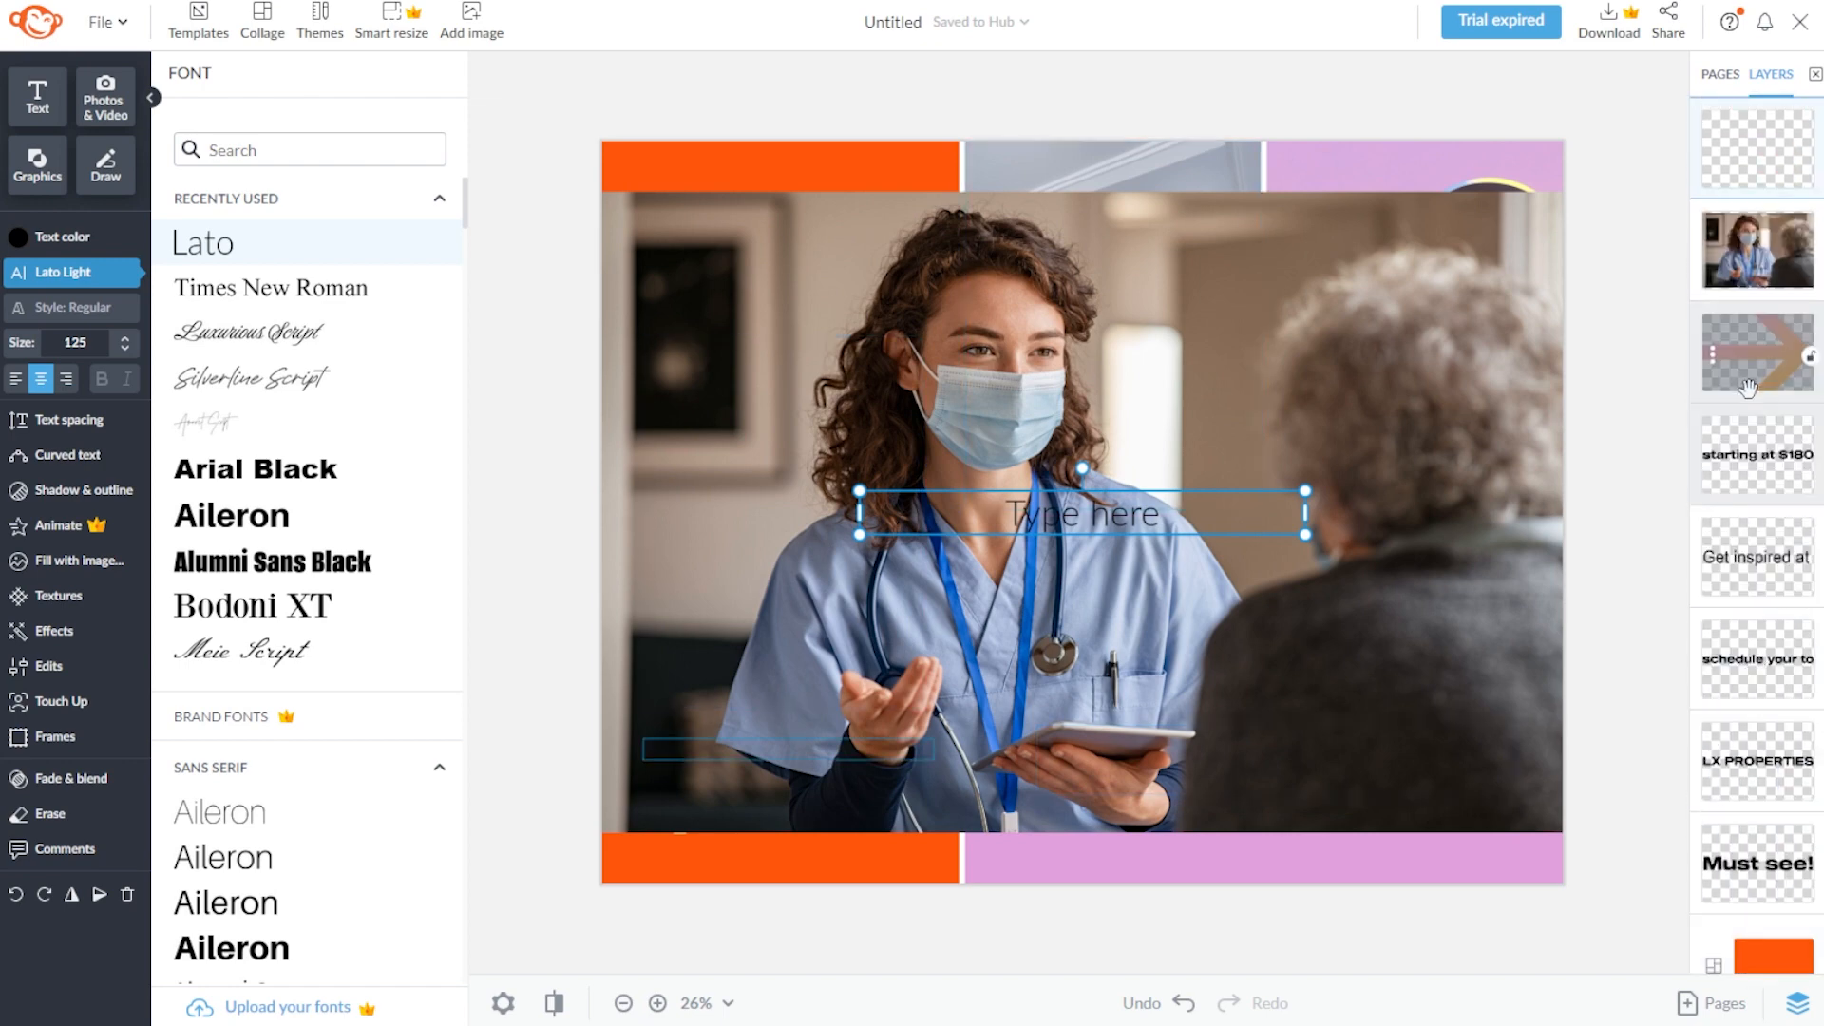
pyautogui.moveTo(1748, 380); pyautogui.dragTo(1746, 136)
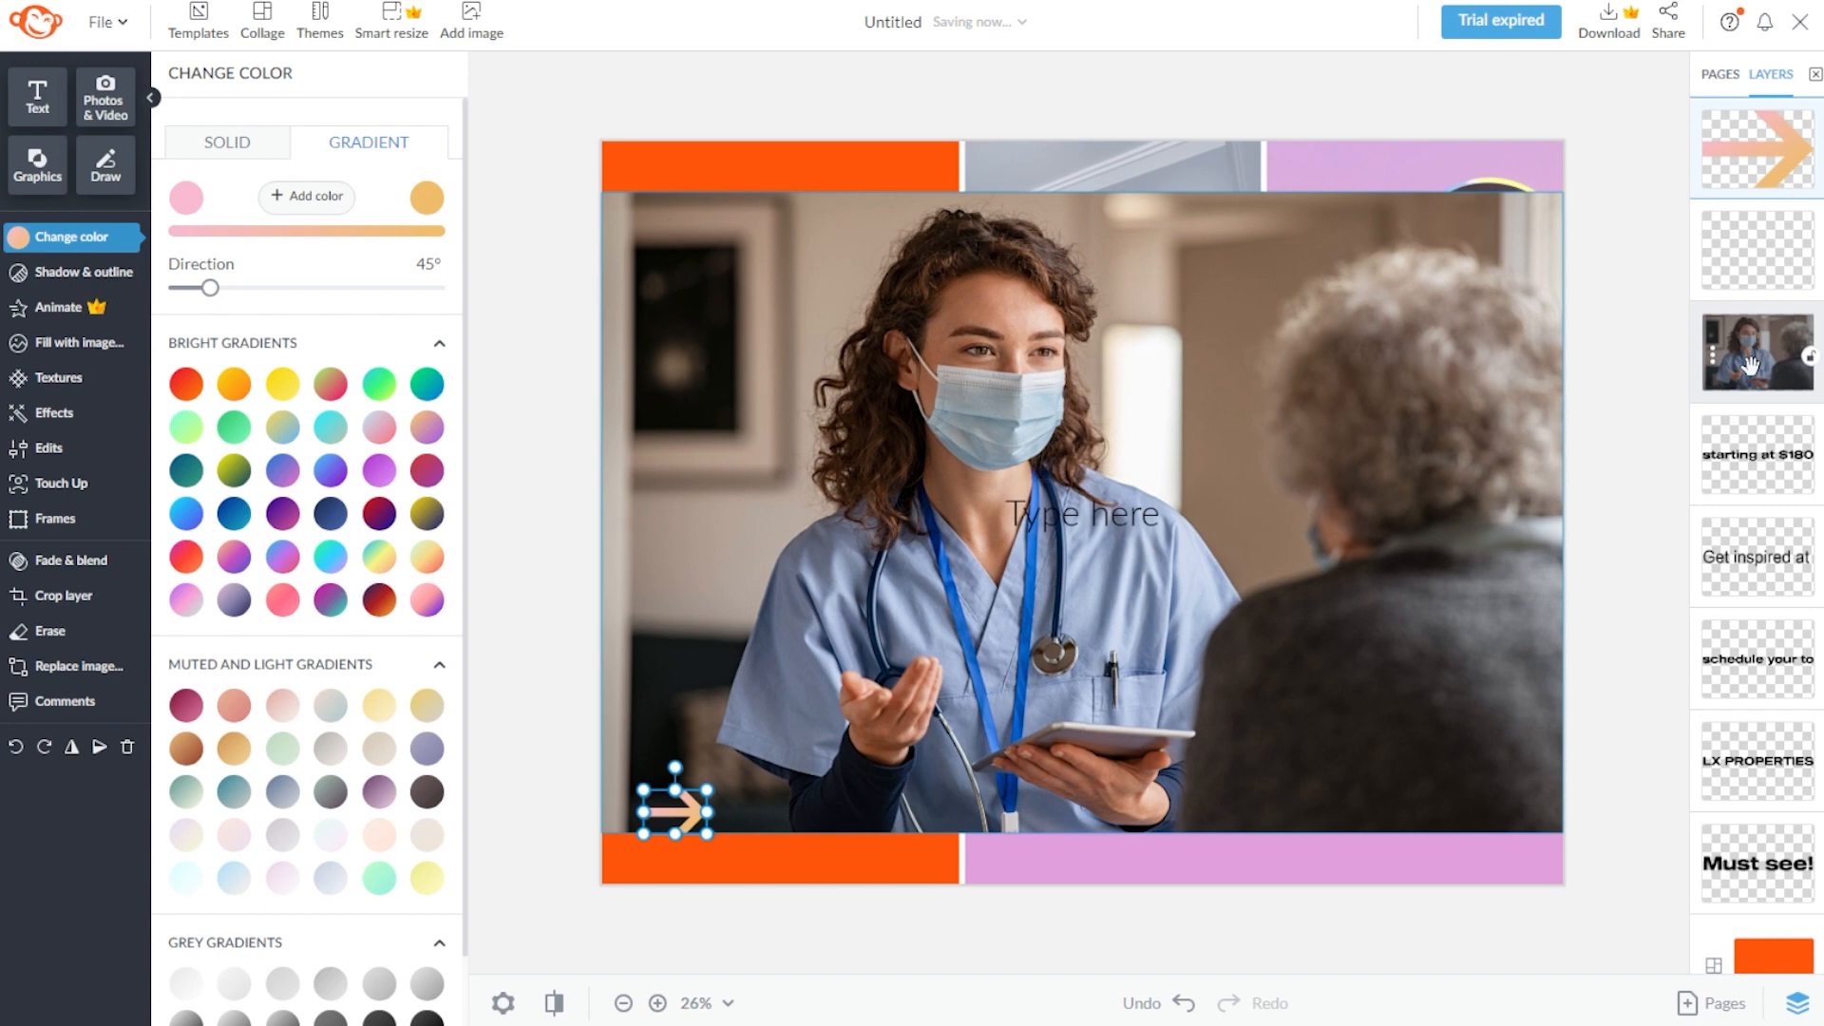
pyautogui.moveTo(1750, 364); pyautogui.dragTo(1708, 619)
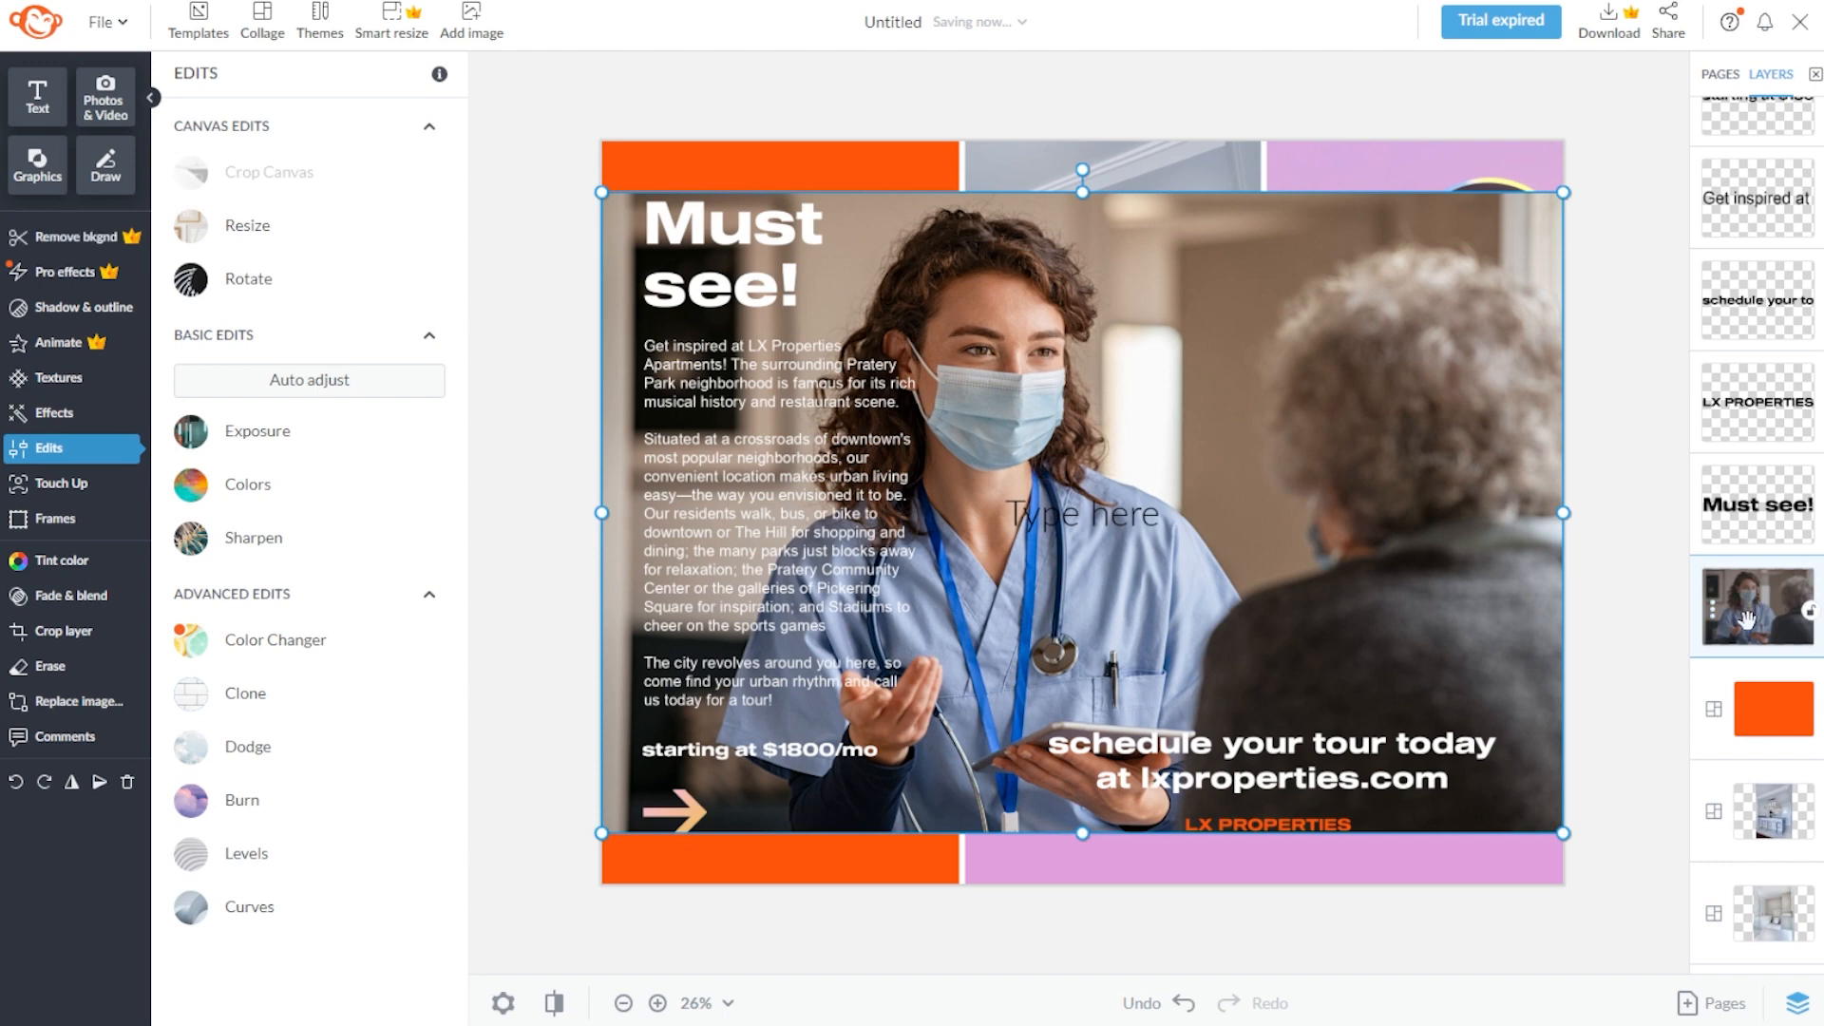
pyautogui.moveTo(1748, 617)
pyautogui.mouseDown()
pyautogui.moveTo(1744, 755)
pyautogui.moveTo(1743, 598)
pyautogui.mouseUp()
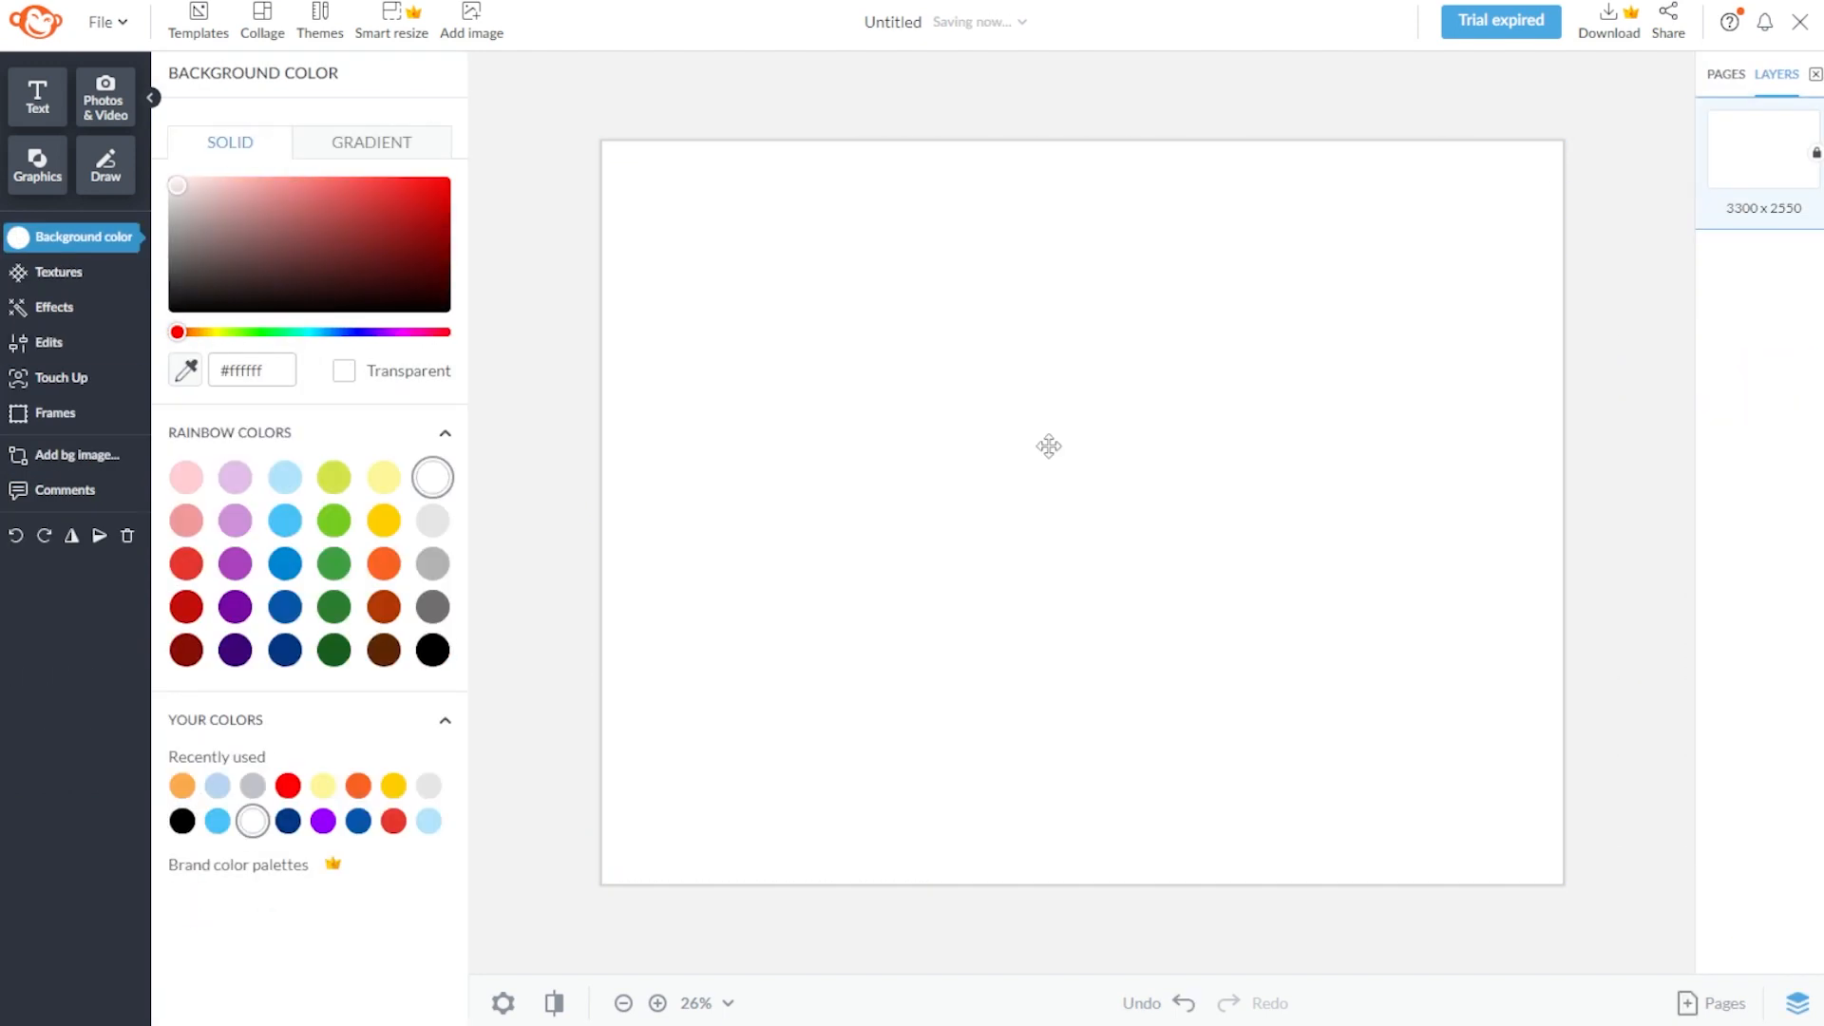
# Fill the blank canvas with a red-to-white gradient and add a glowing white starburst graphic in its upper middle
pyautogui.click(304, 720)
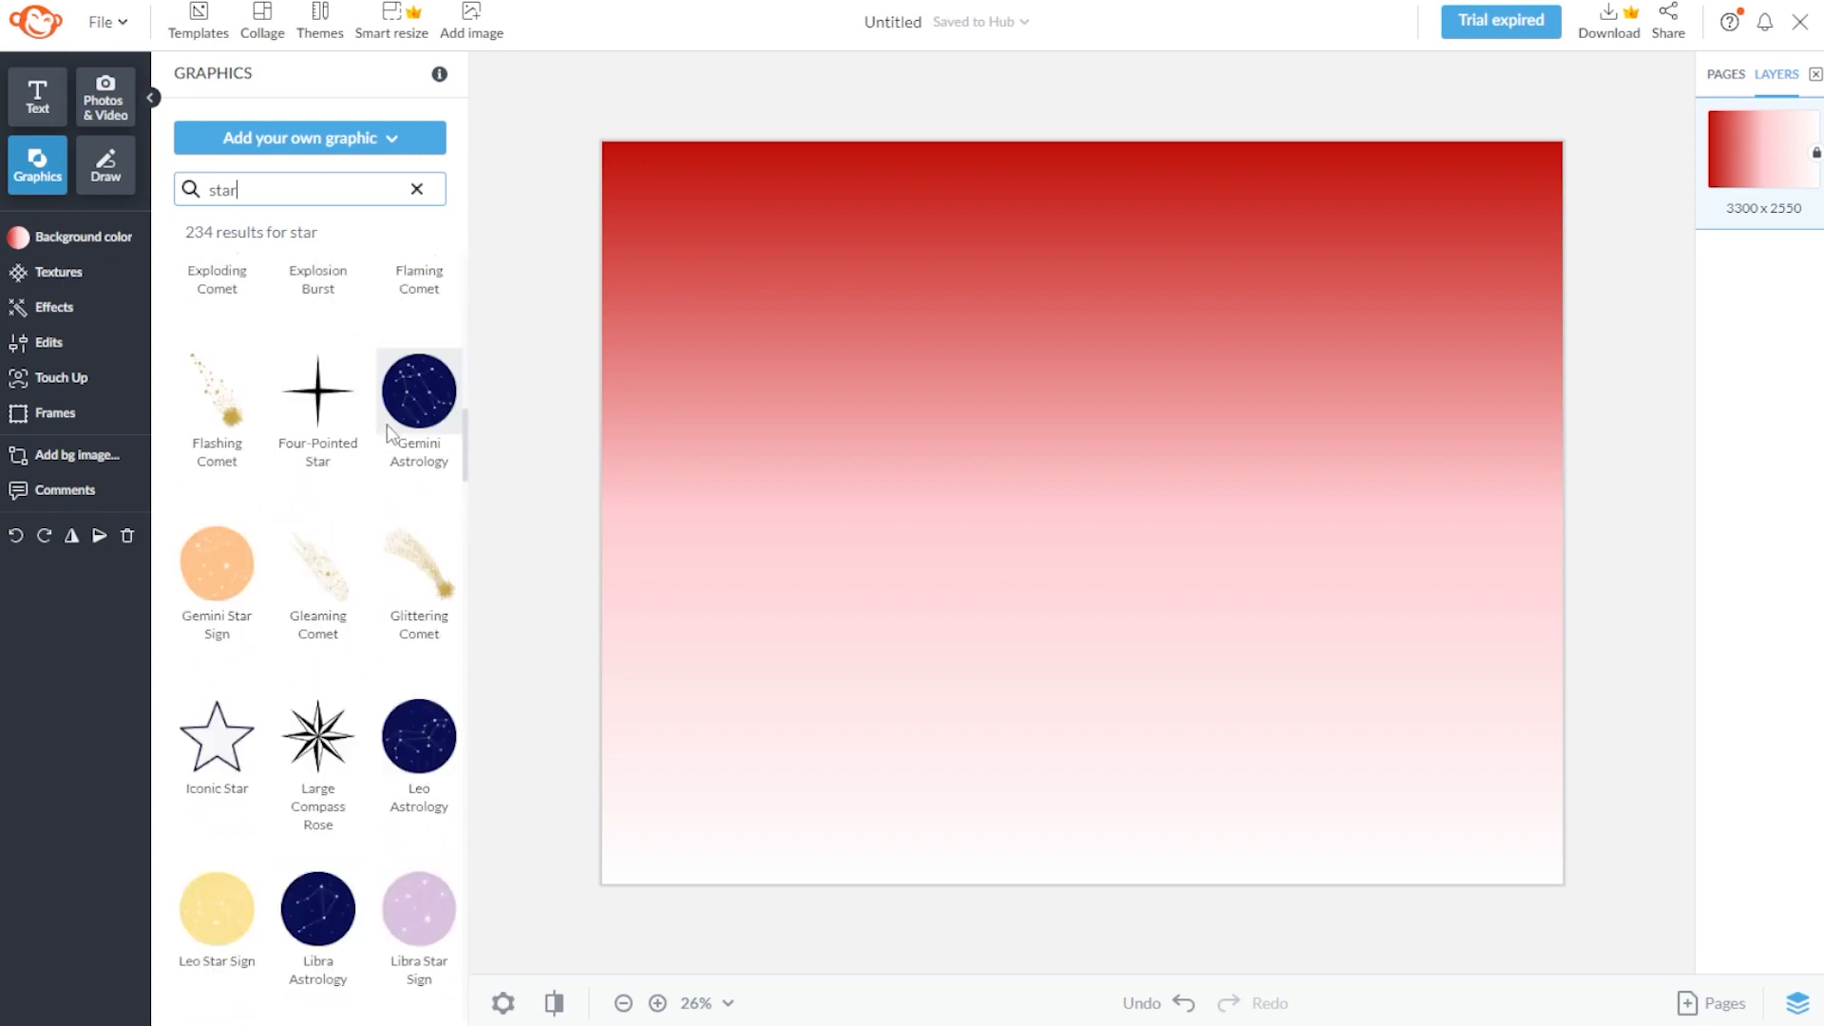
pyautogui.click(250, 509)
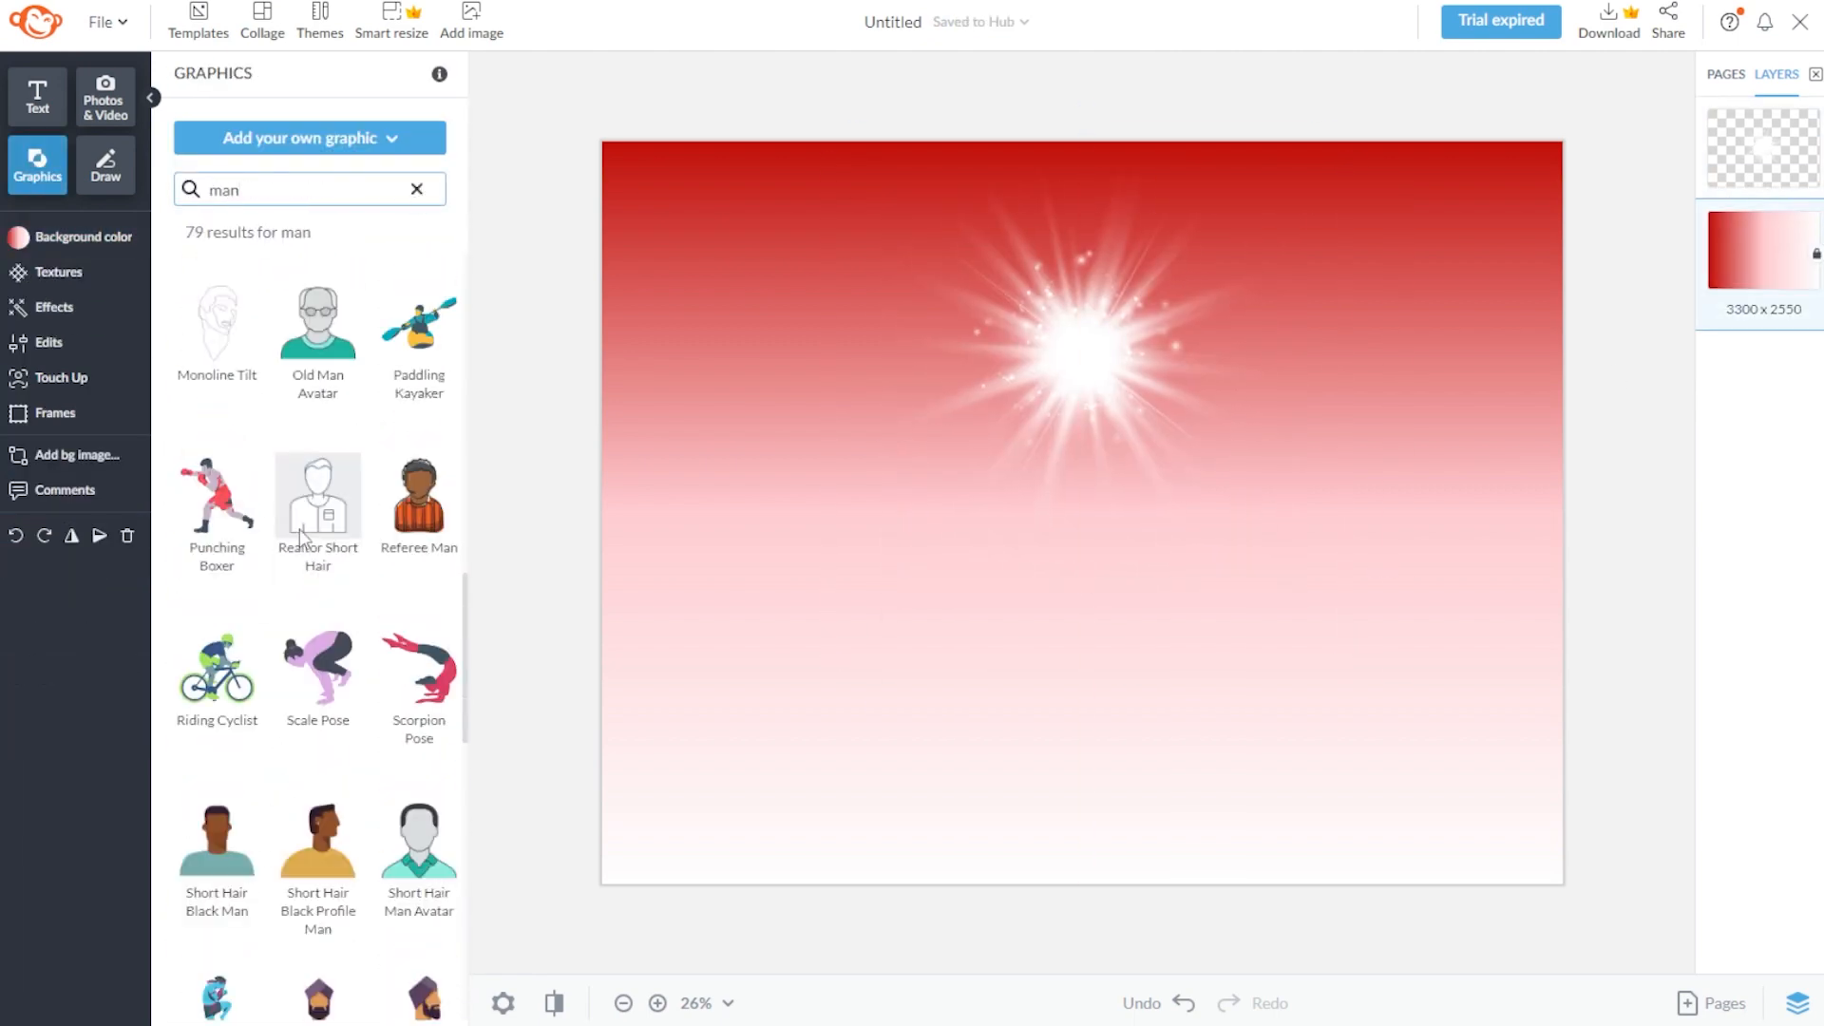
# Browse the graphics for "woman" and add the profile figure with long red hair in front of the starburst
pyautogui.scroll(-5, 299, 528)
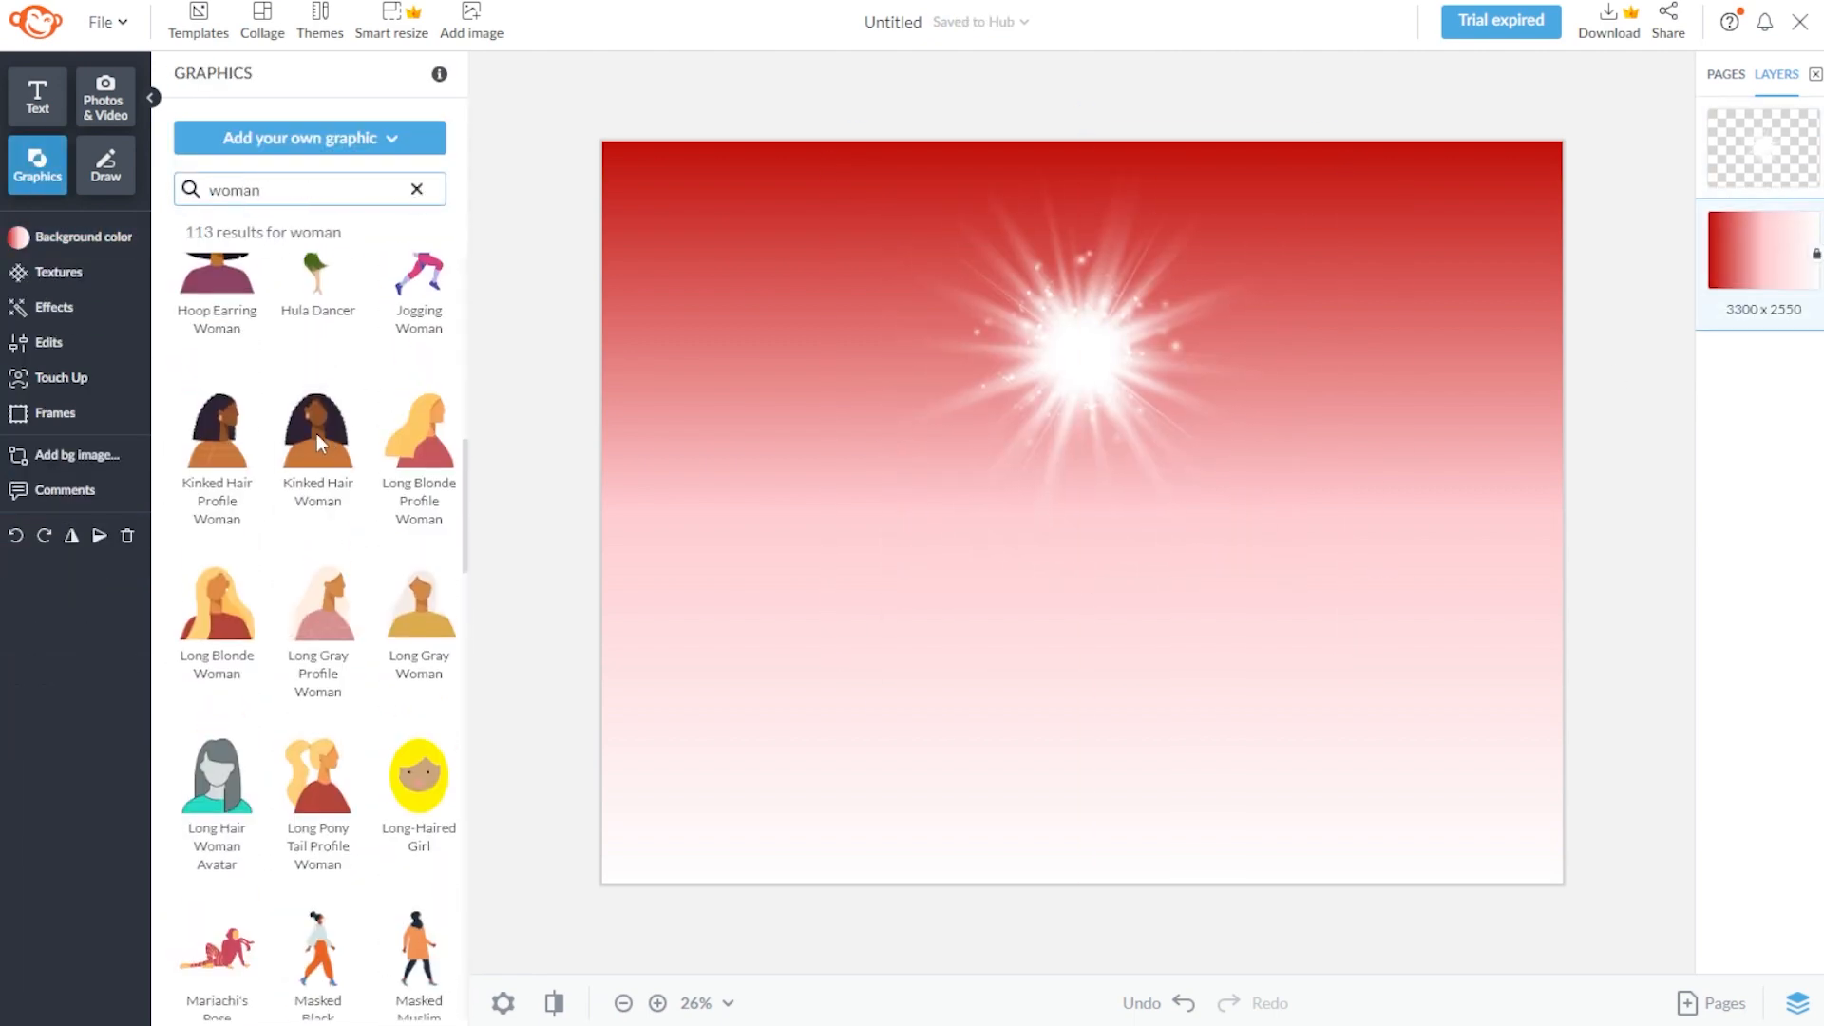
pyautogui.scroll(-5, 317, 433)
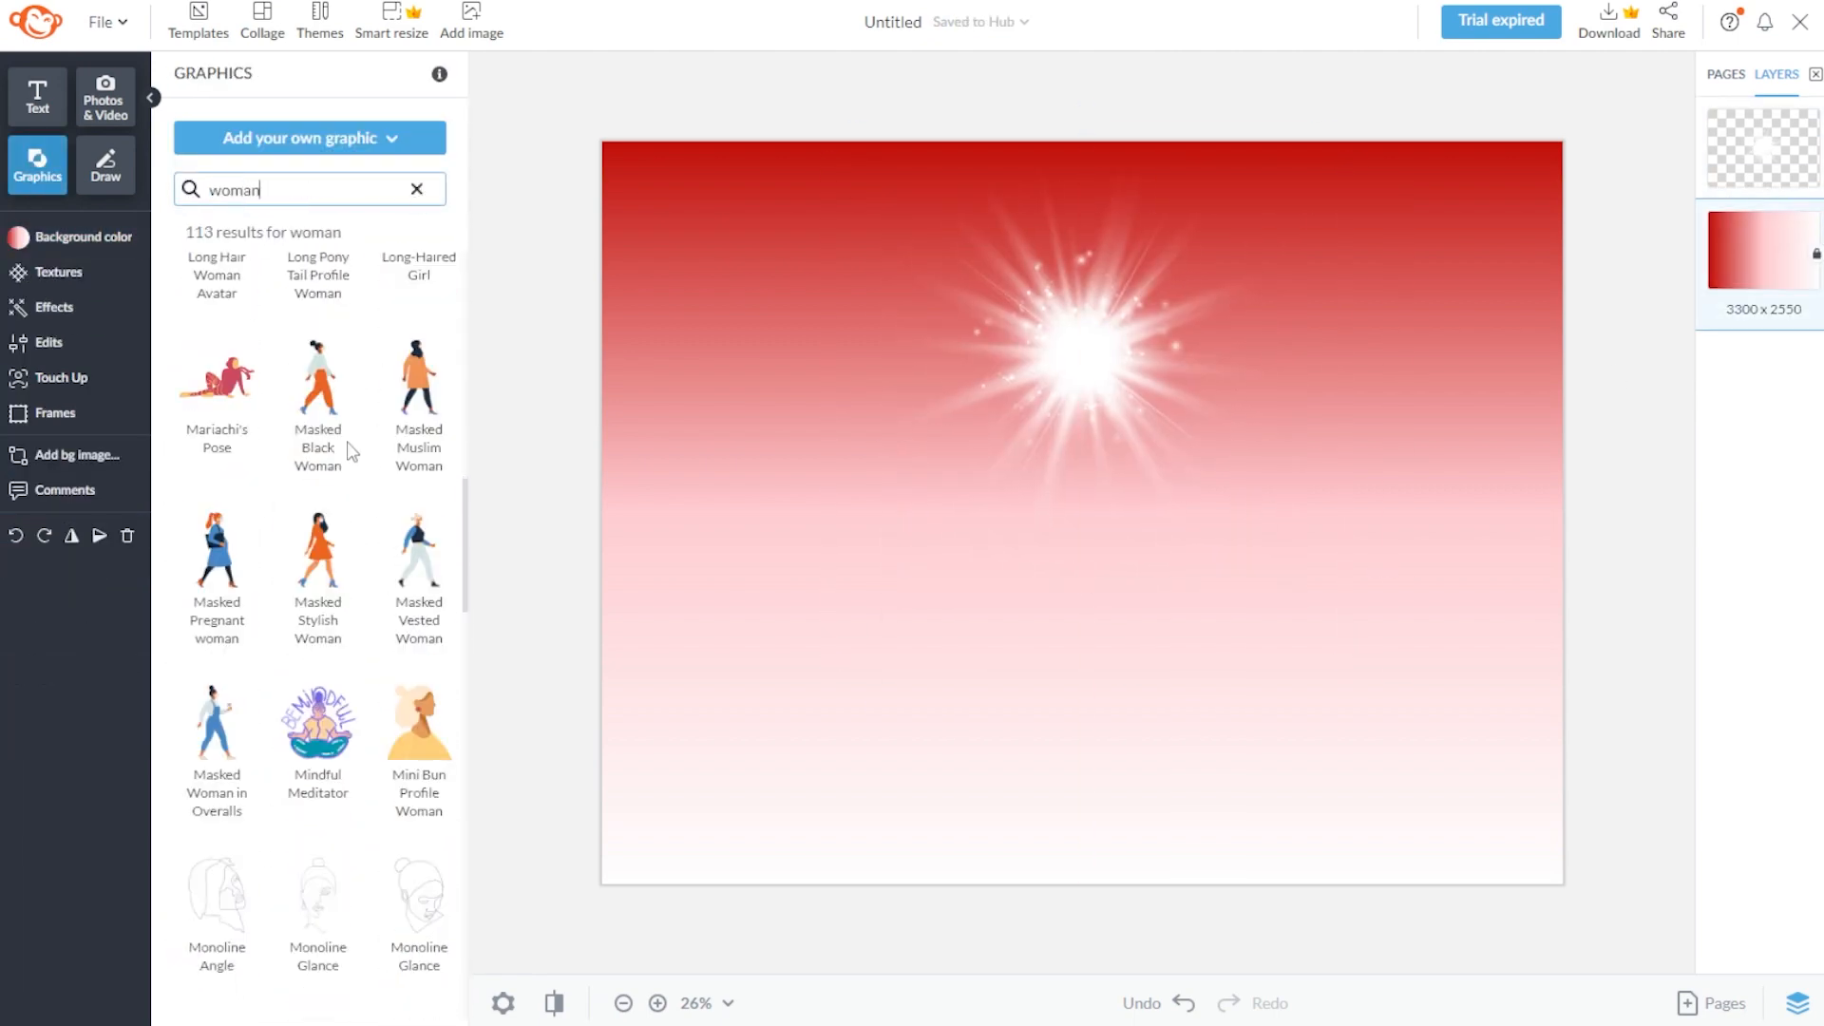
pyautogui.click(304, 491)
pyautogui.scroll(-5, 305, 476)
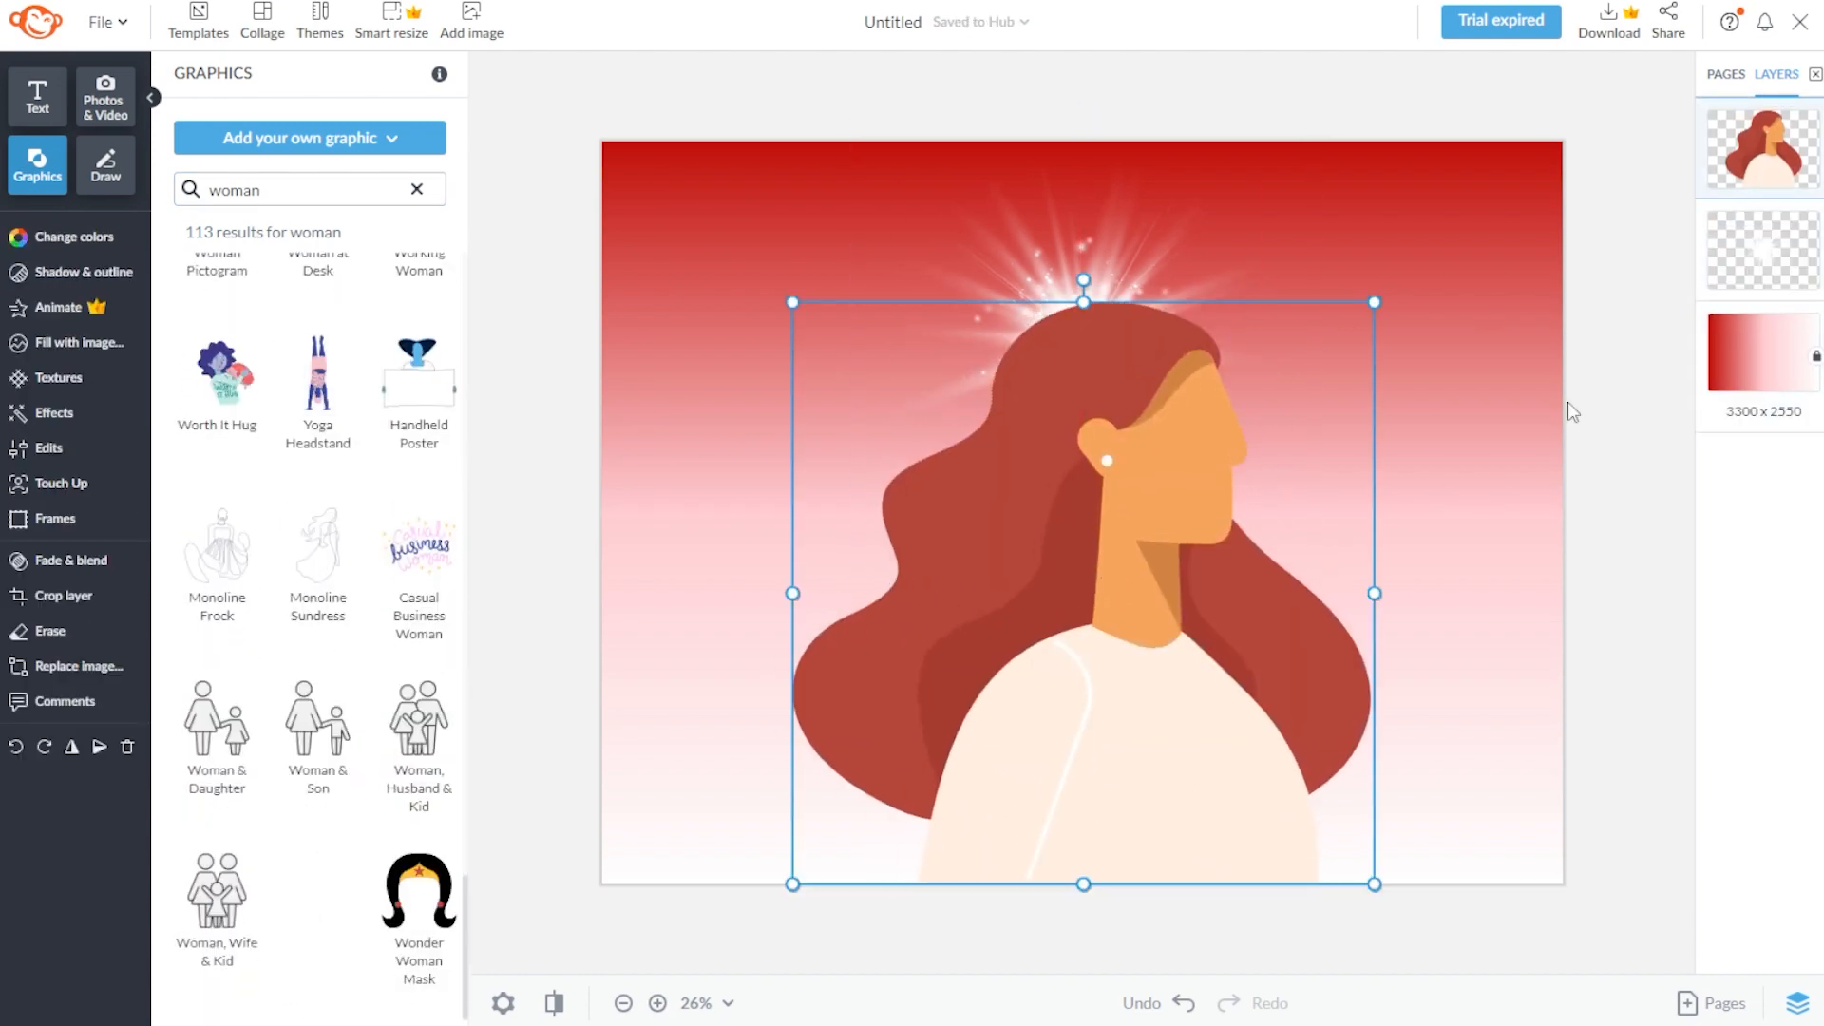
pyautogui.click(1733, 288)
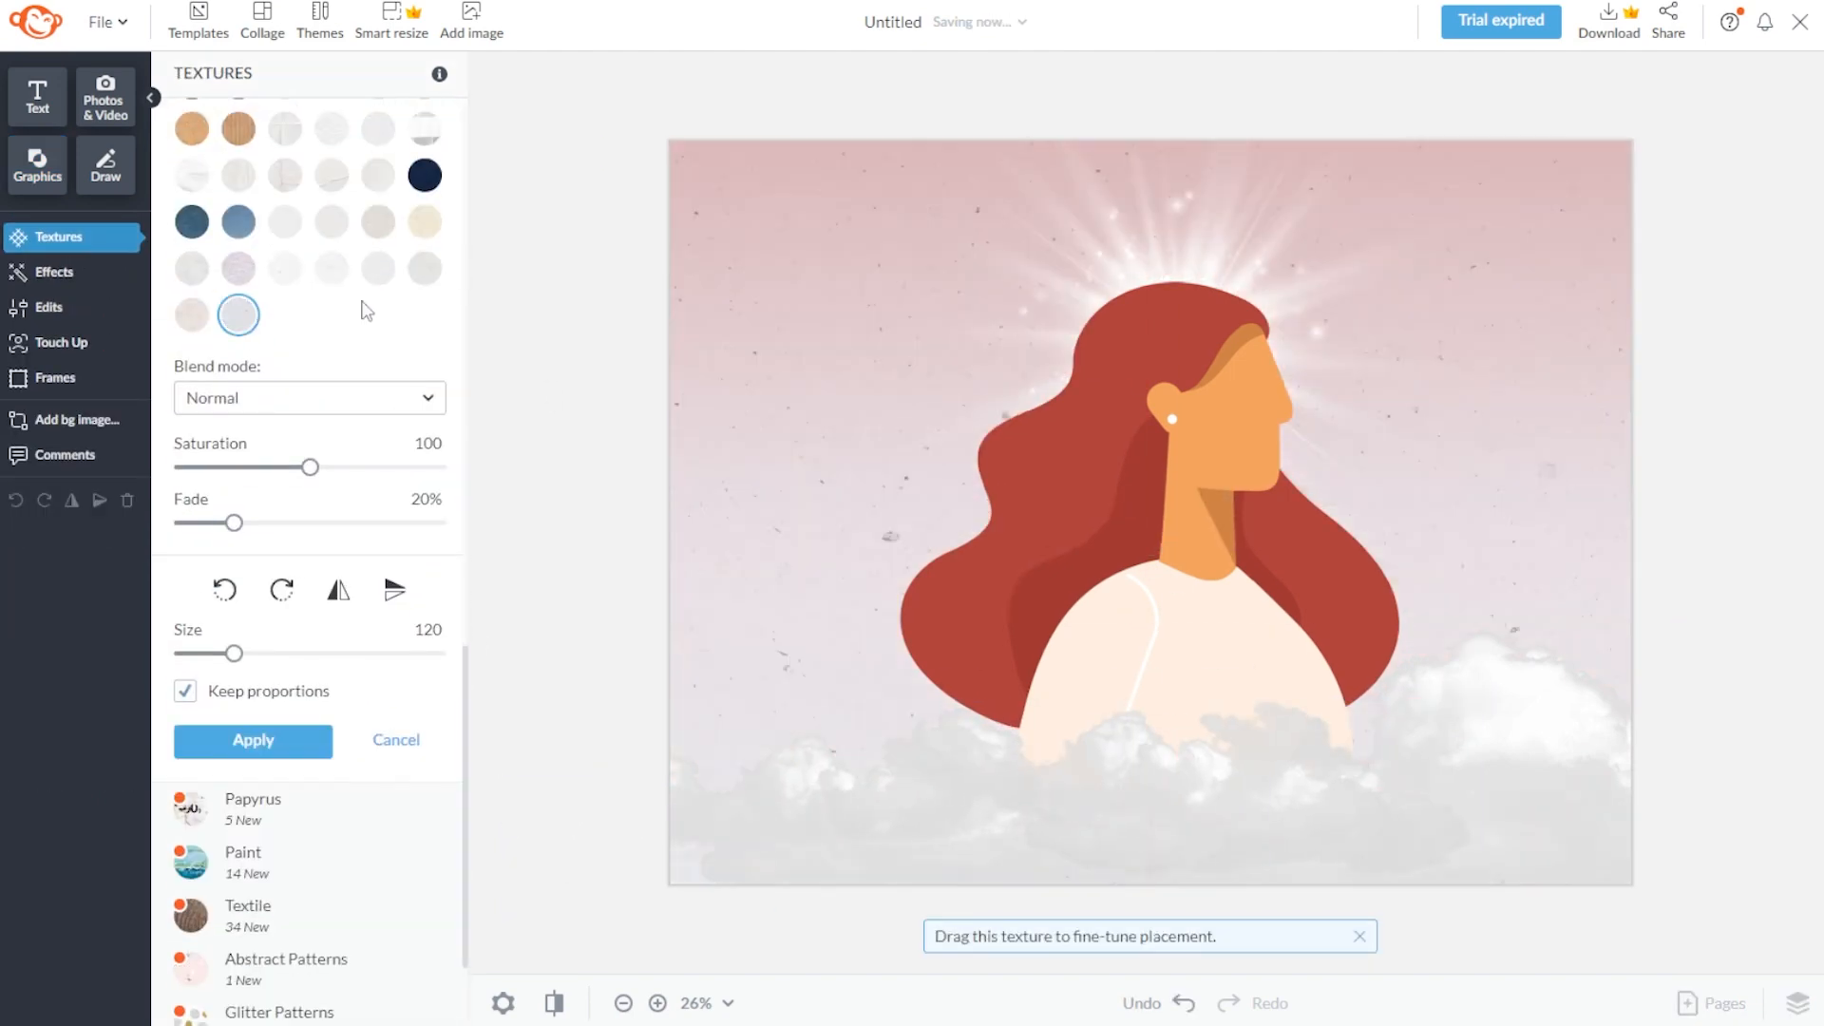
# Apply the cream background texture with Hardlight blending, saturation 148, fade 35% and size 140
pyautogui.click(310, 397)
pyautogui.click(215, 674)
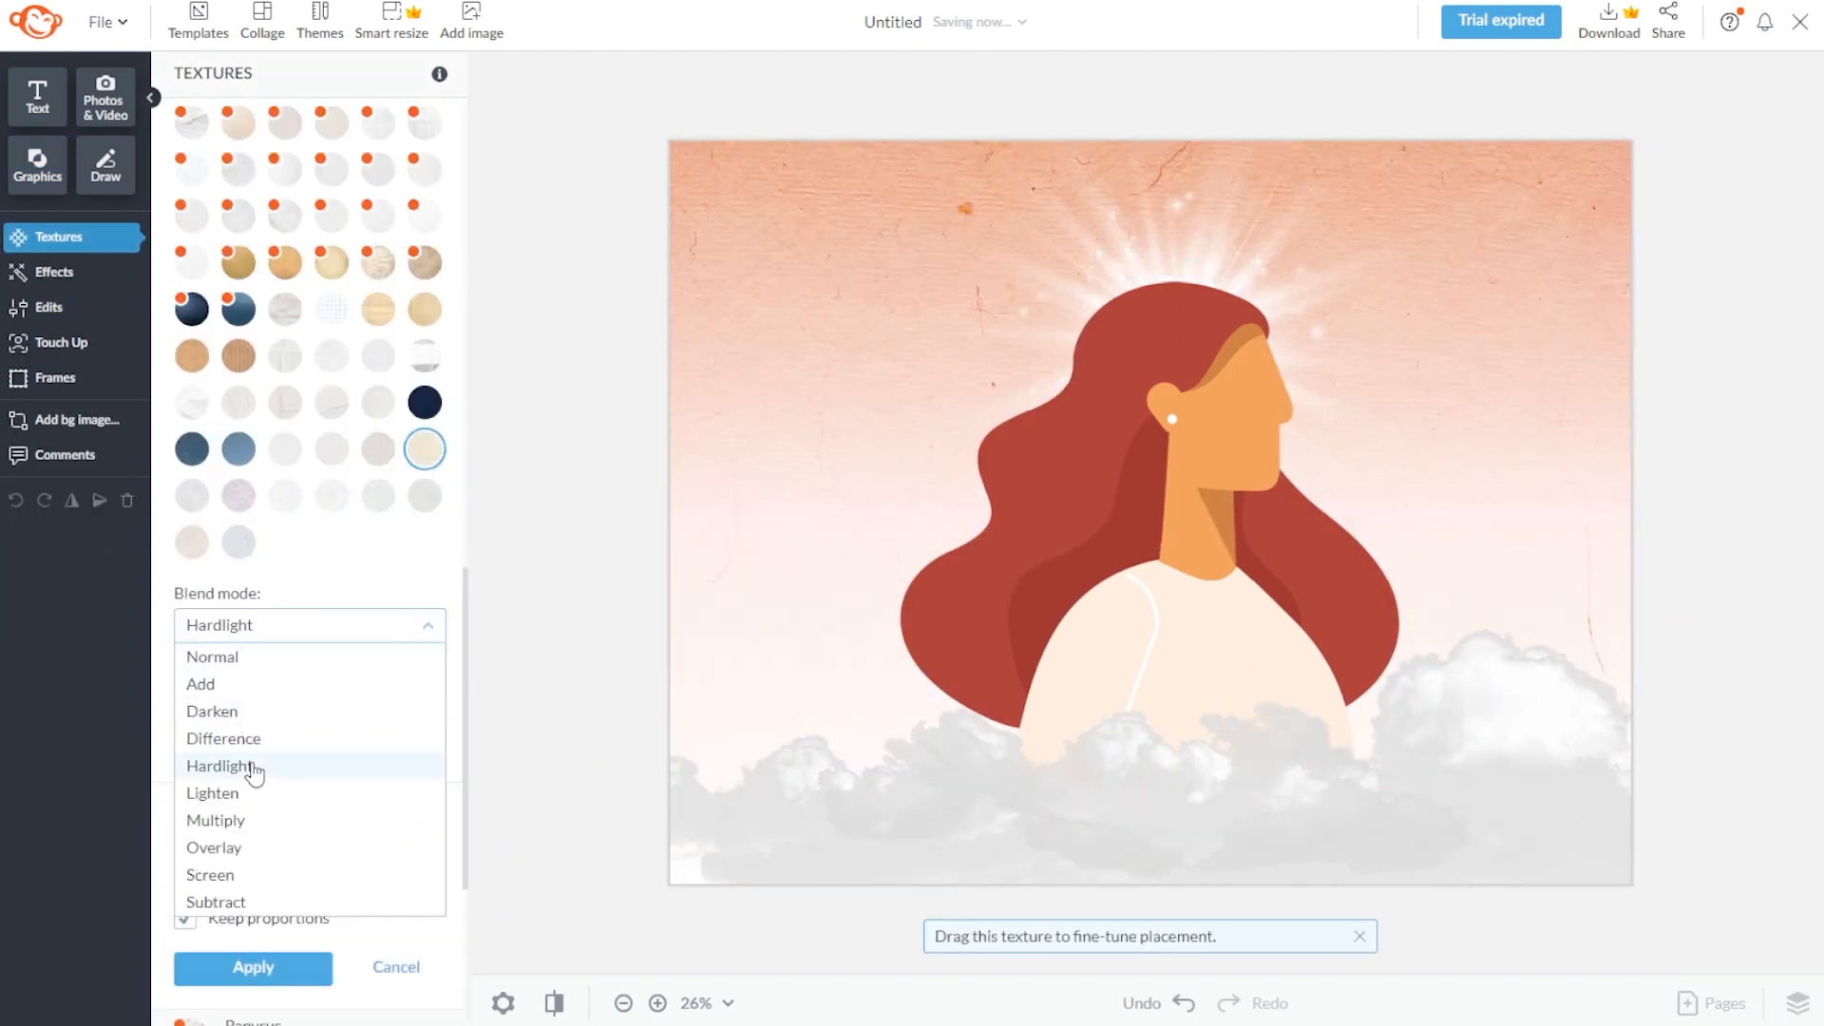
pyautogui.click(288, 746)
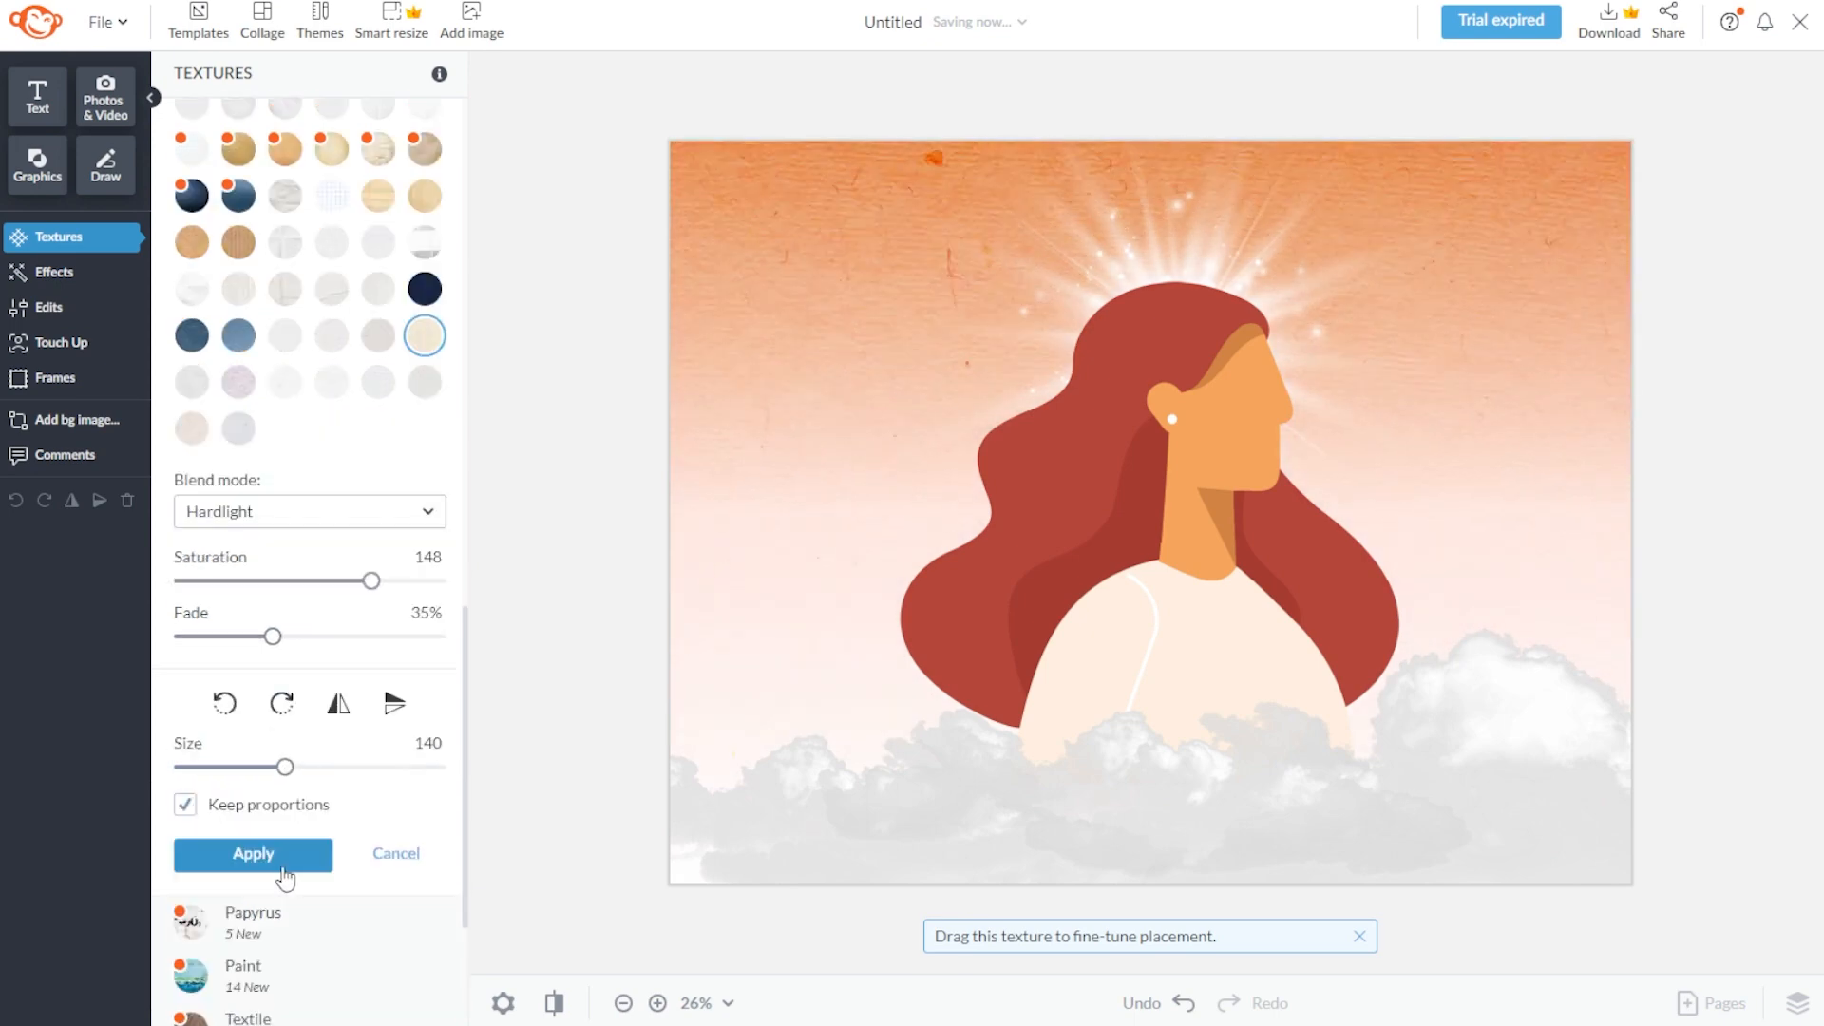
pyautogui.click(285, 871)
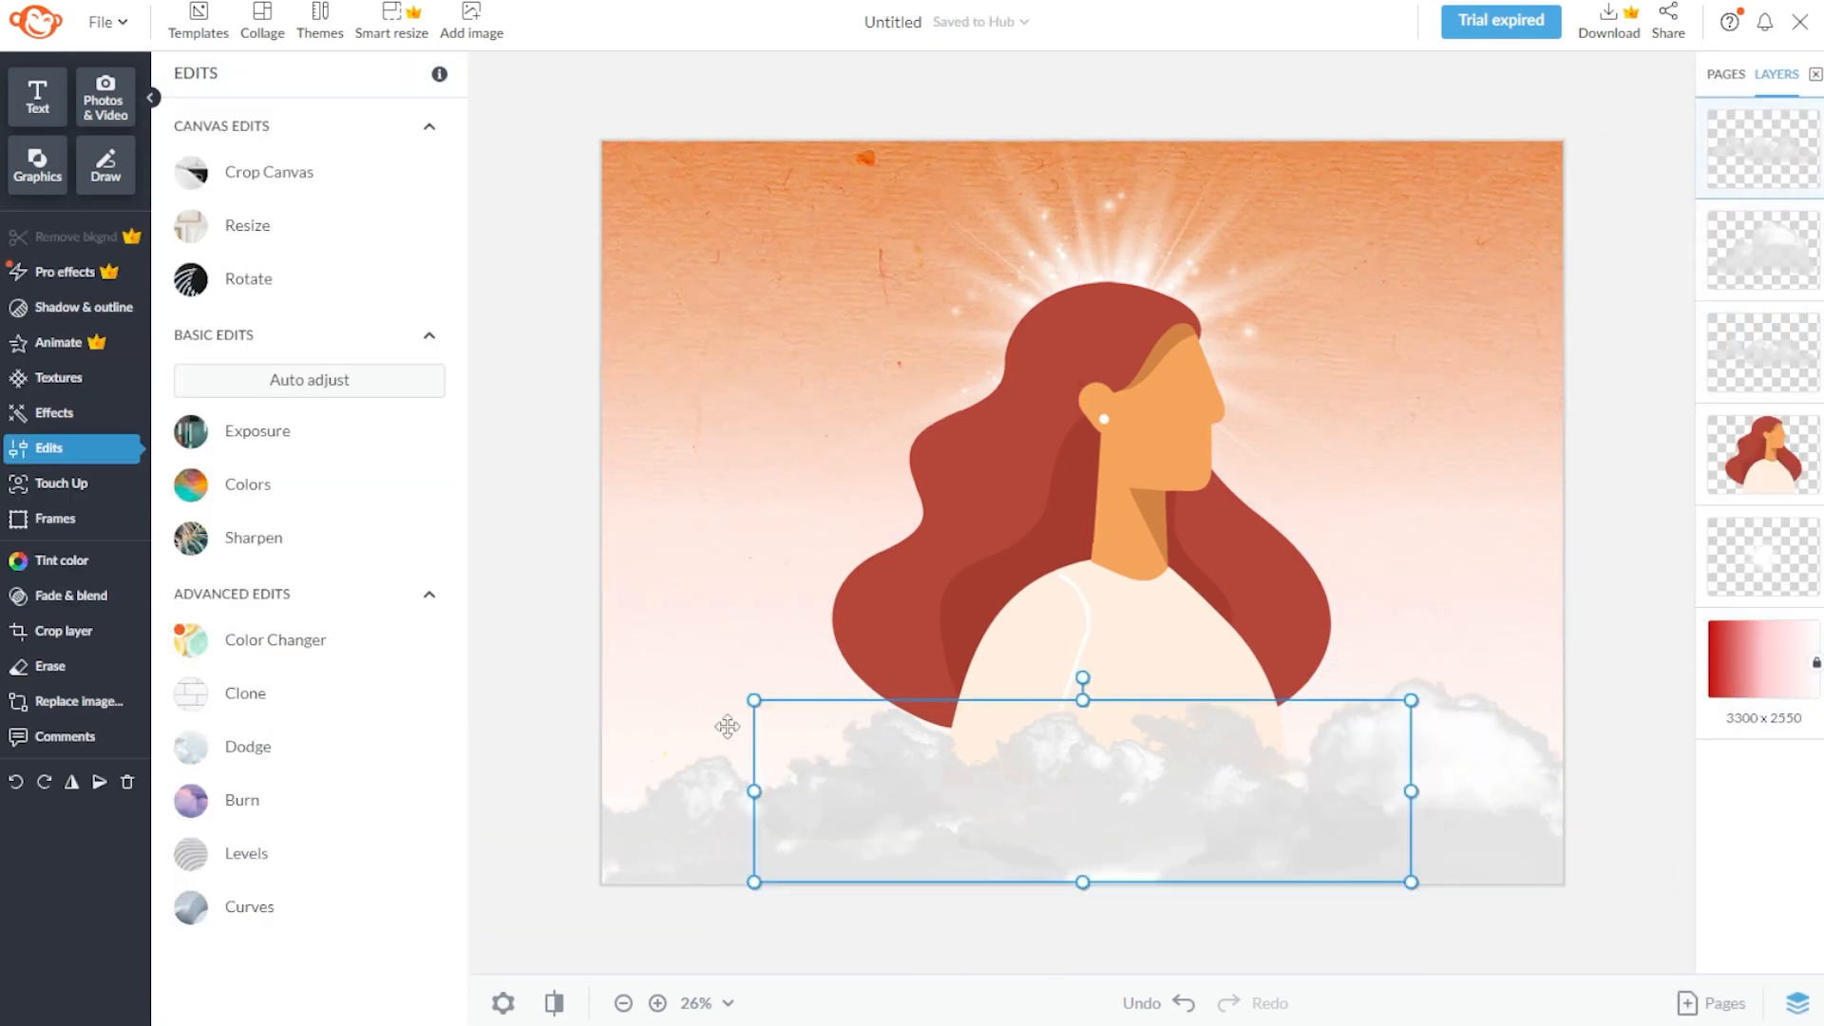
# Set the "CREATOR" title in Creato Display at size 649 behind the woman's head, with a pale yellow drop shadow
pyautogui.click(1639, 618)
pyautogui.click(1075, 545)
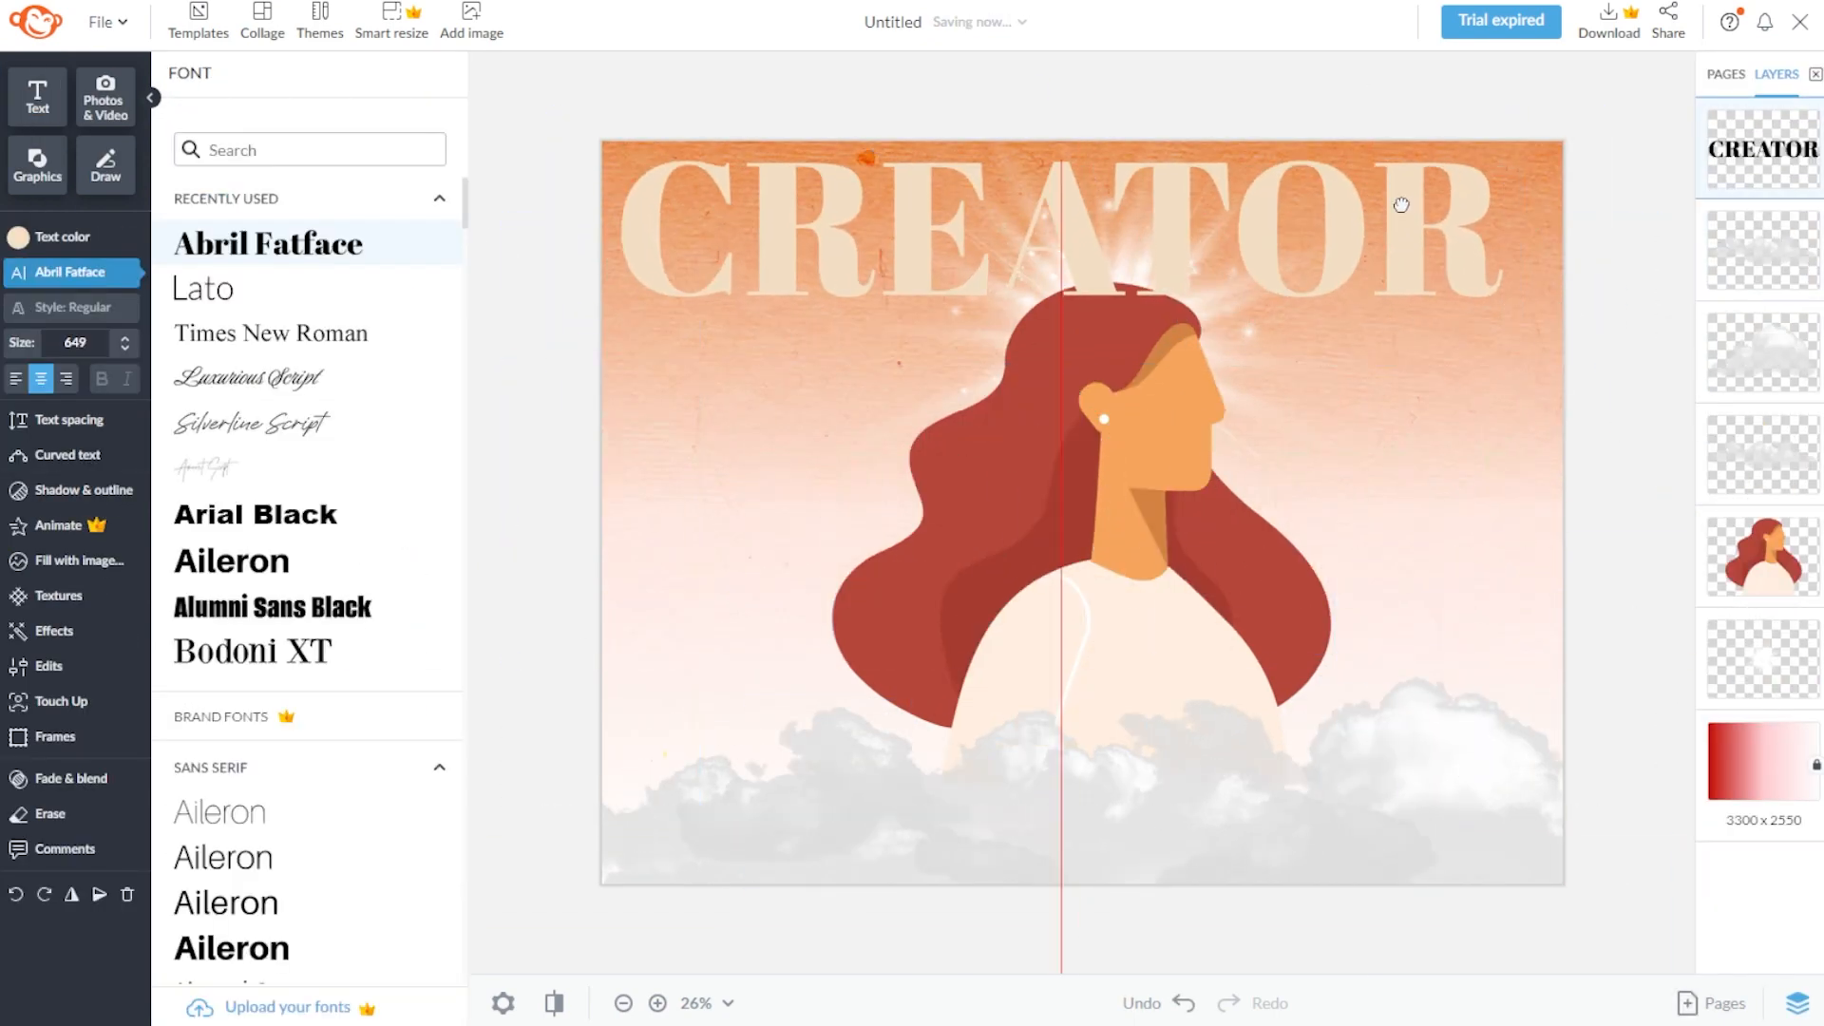
pyautogui.scroll(-10, 317, 481)
pyautogui.click(84, 489)
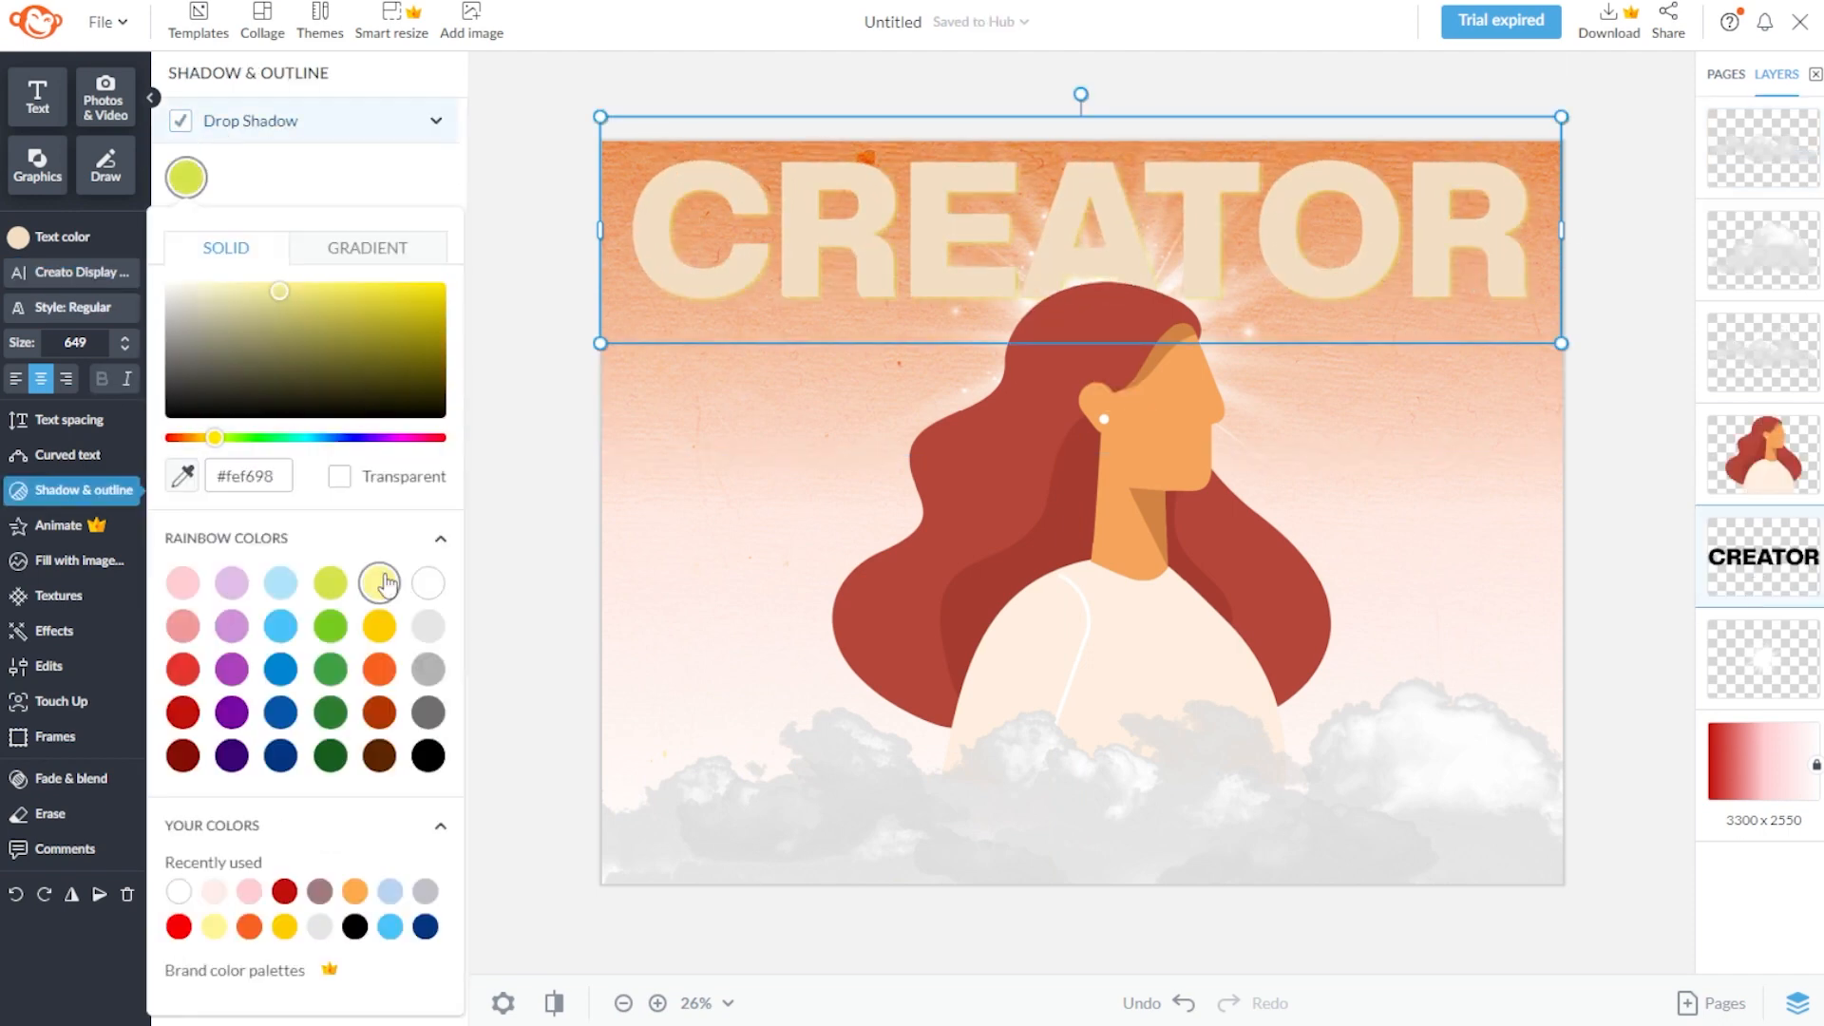